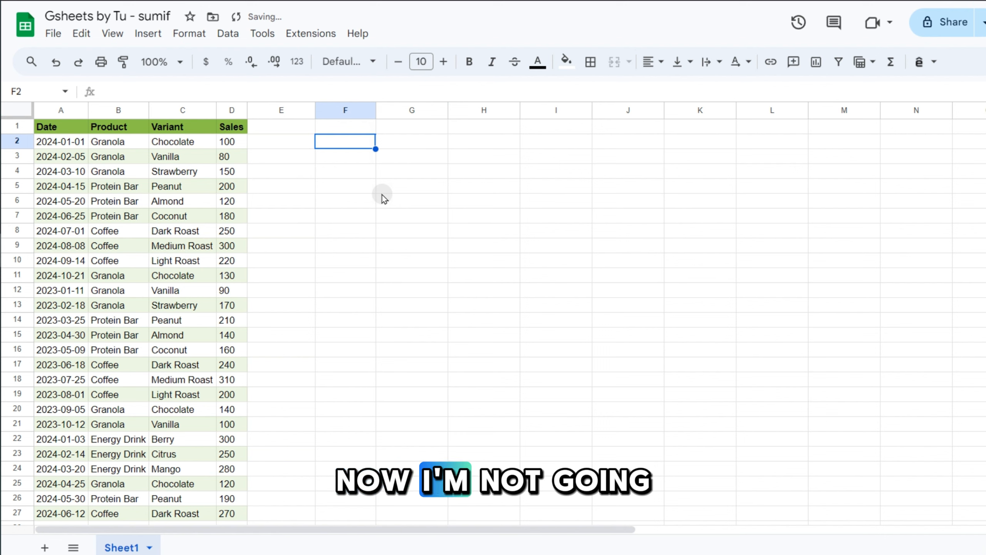
# Enter the labels SUMIF, SUM and IF in F2, G2 and H2.
pyautogui.write('SUMIF')
pyautogui.press('Tab')
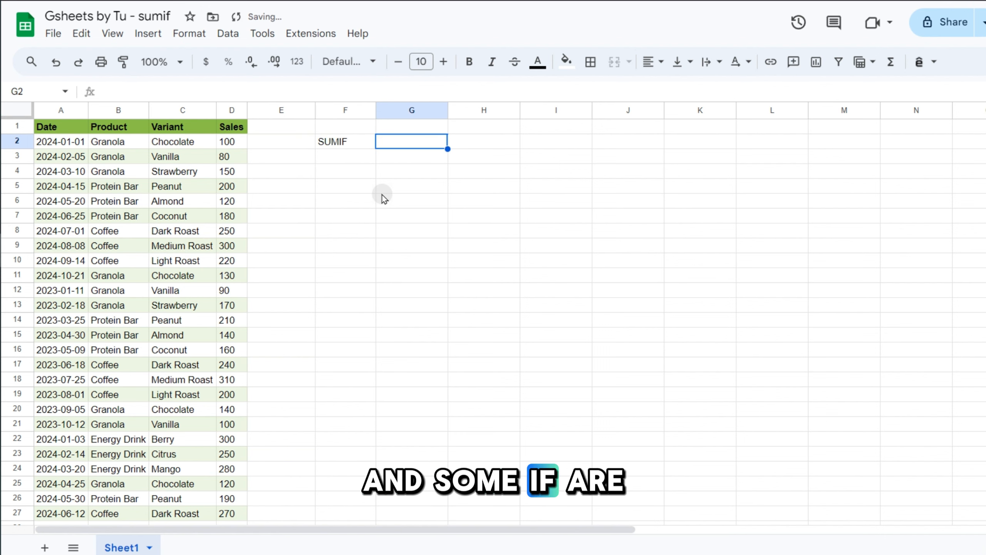
pyautogui.write('SUM')
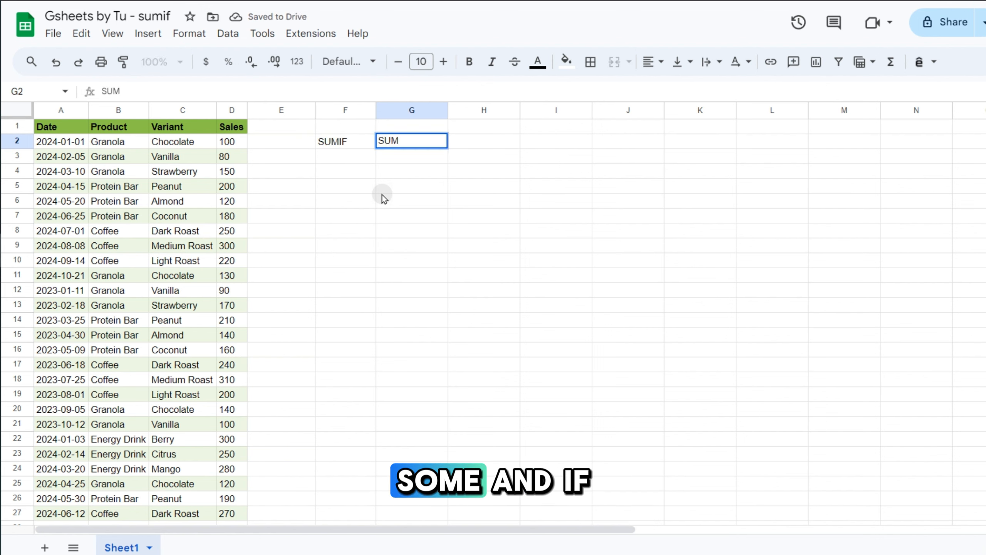
pyautogui.press('Tab')
pyautogui.write('IF')
pyautogui.press('Return')
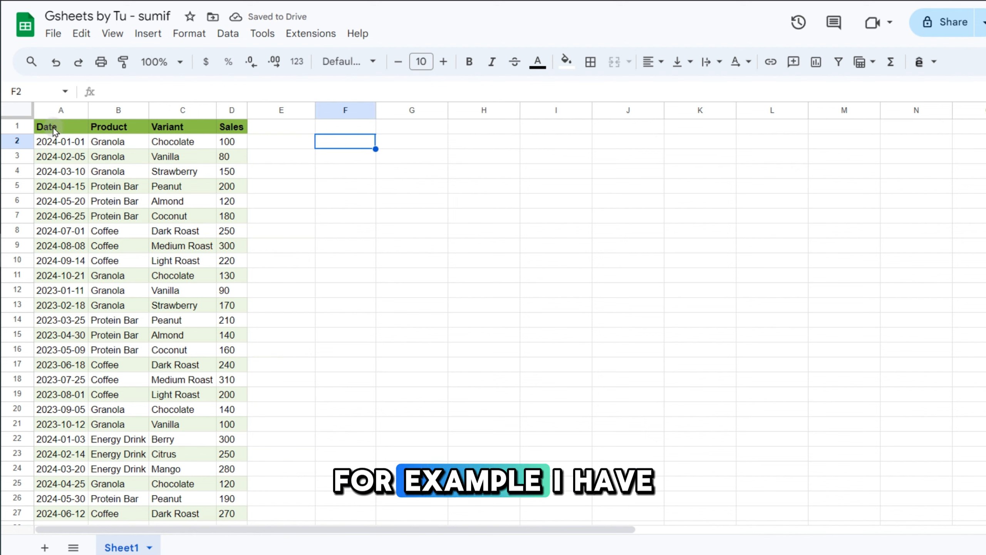
# Enter =sum(D:D,D1) in F1 to total the Sales column, giving 20324.
pyautogui.moveTo(55, 131); pyautogui.dragTo(239, 350)
pyautogui.click(383, 251)
pyautogui.click(346, 130)
pyautogui.write('=')
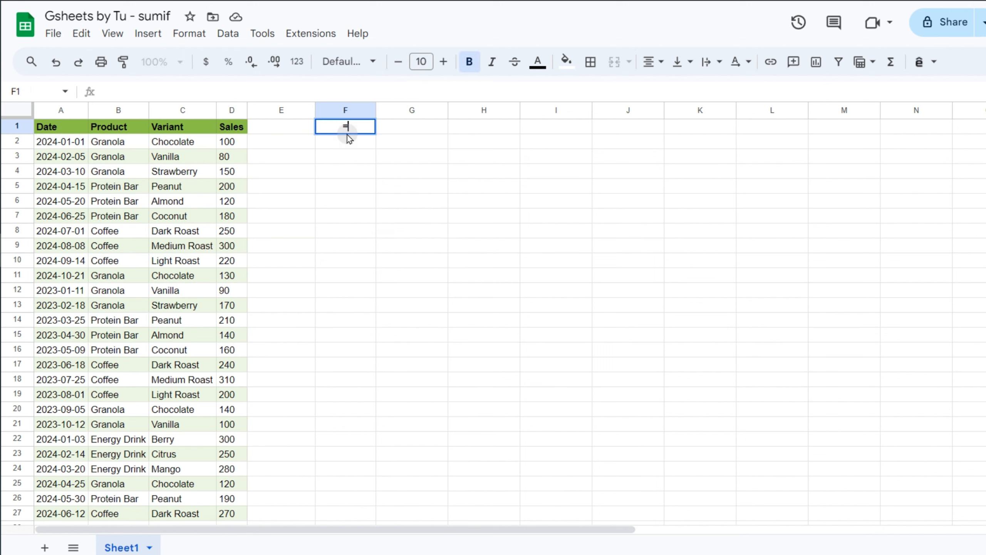
pyautogui.write('sum(')
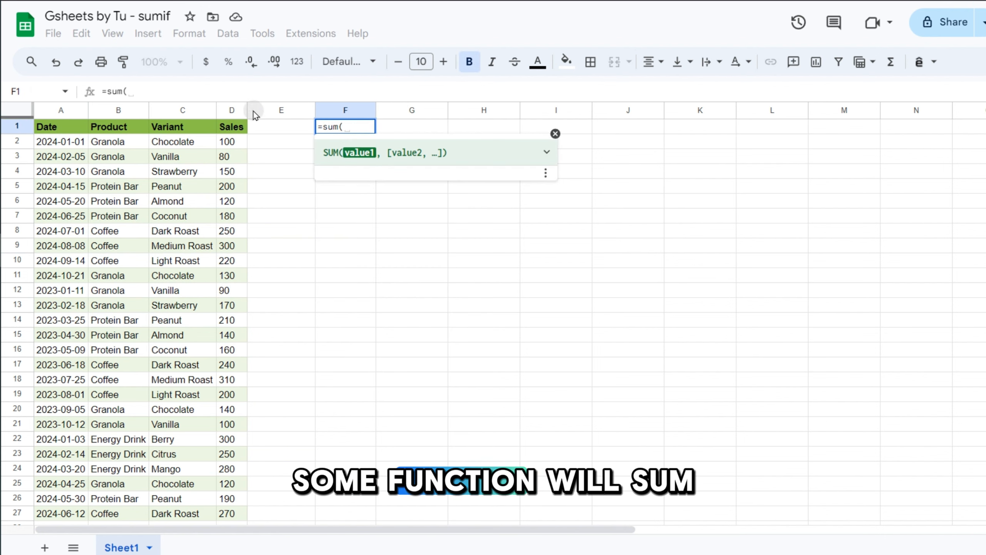
pyautogui.click(232, 111)
pyautogui.write(',')
pyautogui.click(233, 127)
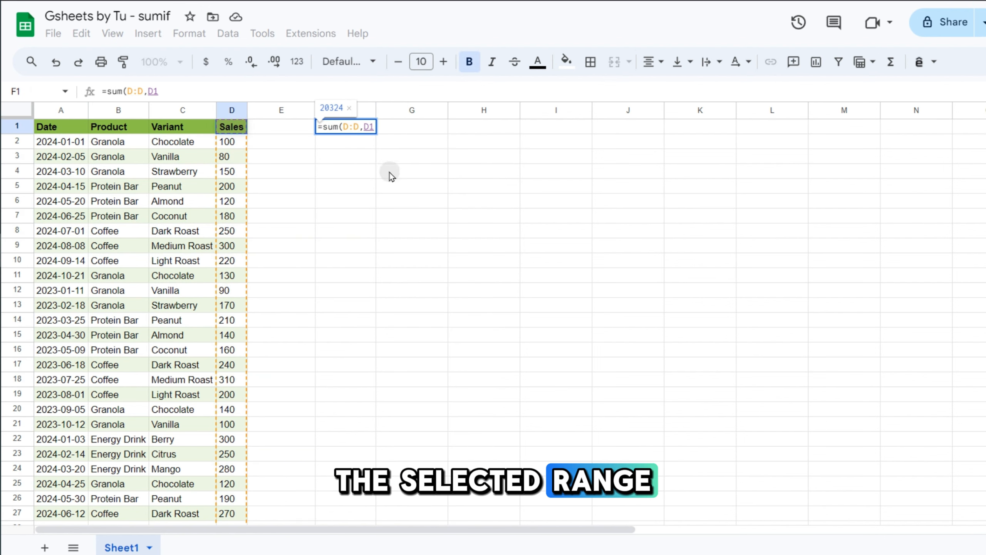
pyautogui.press('Return')
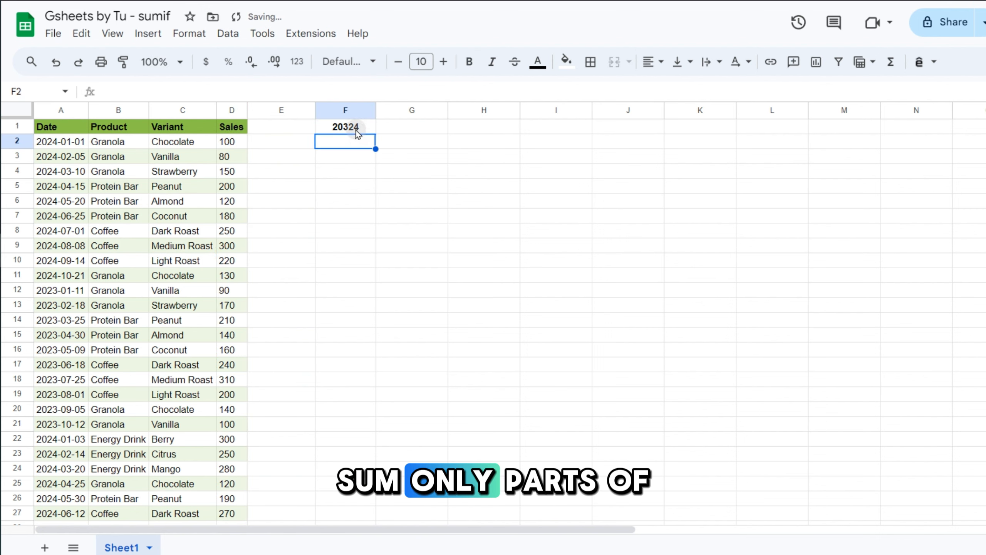
pyautogui.press('Up')
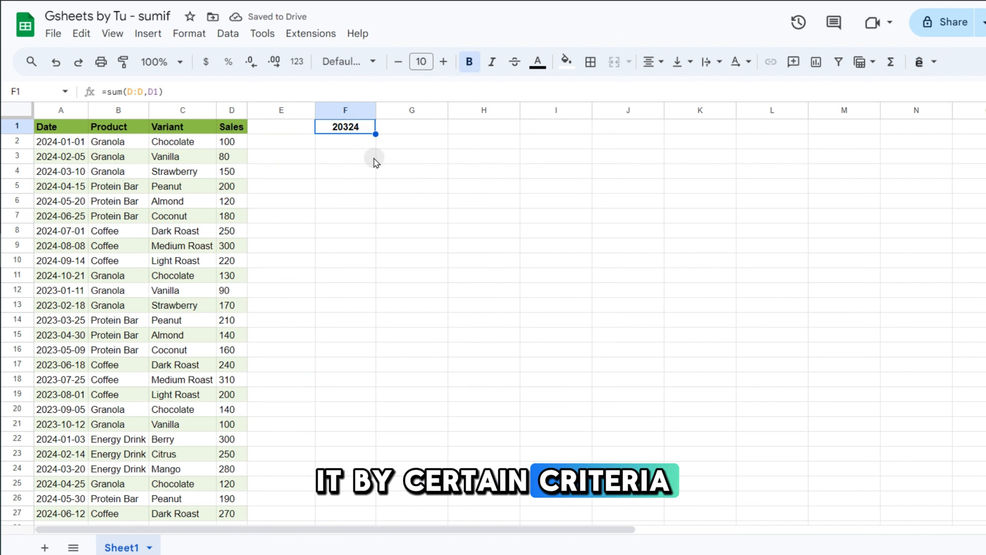
# Select the Granola rows B2:D4 and B11:D13 to see their combined sales.
pyautogui.click(116, 143)
pyautogui.moveTo(124, 158); pyautogui.dragTo(233, 173)
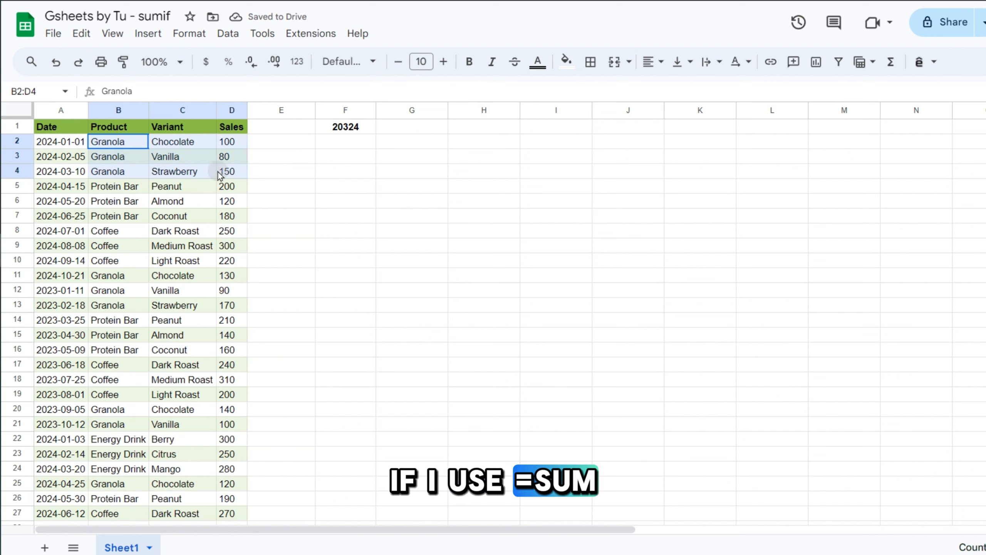
pyautogui.moveTo(116, 276); pyautogui.dragTo(229, 306)
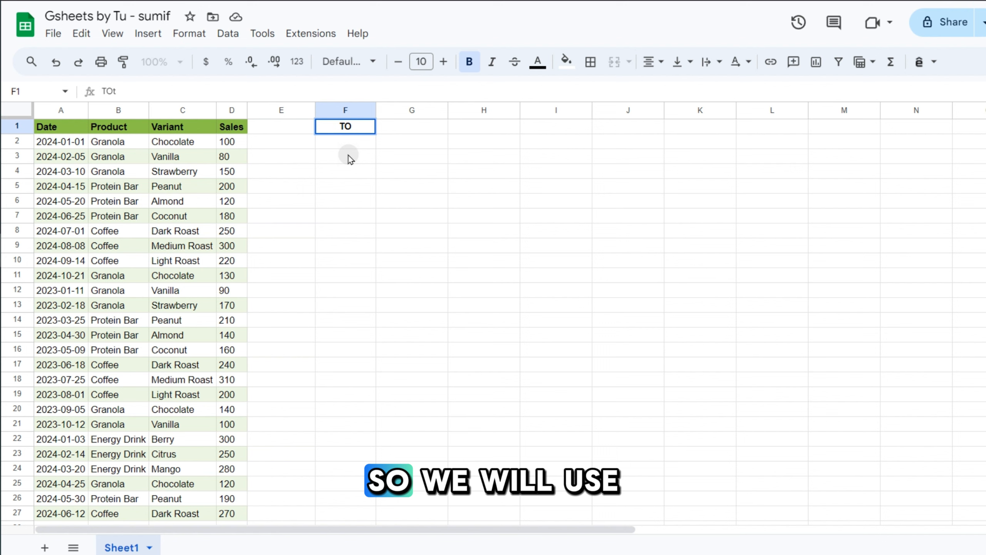
# Label F1 'Total sale' and enter a SUMIF in F2 summing Sales for granola.
pyautogui.write('tal sa')
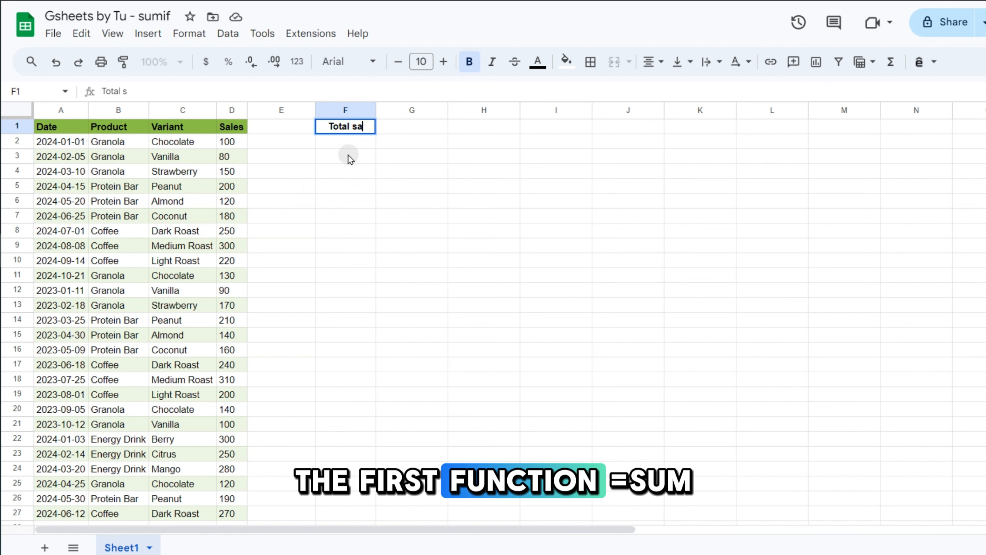
pyautogui.write('le')
pyautogui.press('Return')
pyautogui.write('=su')
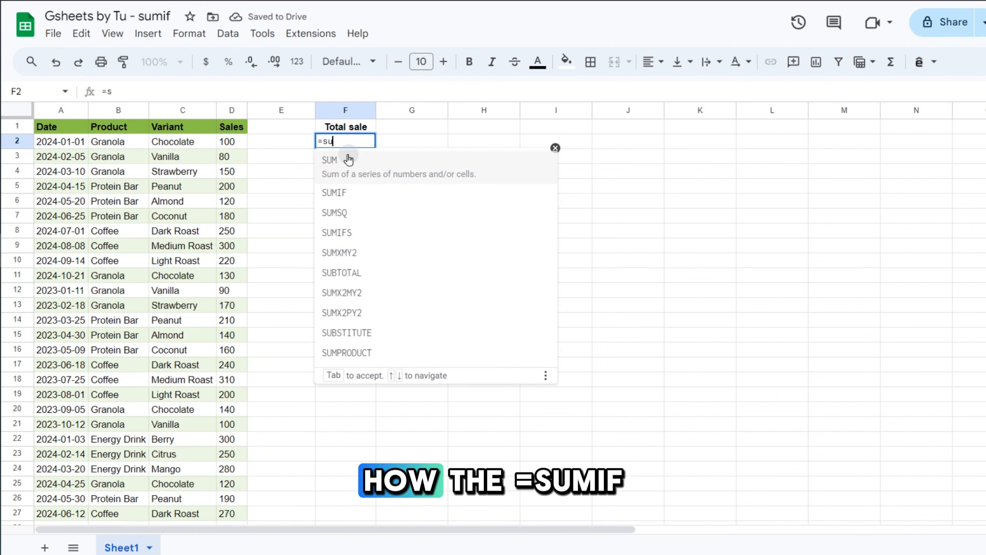
pyautogui.write('mif')
pyautogui.press('Tab')
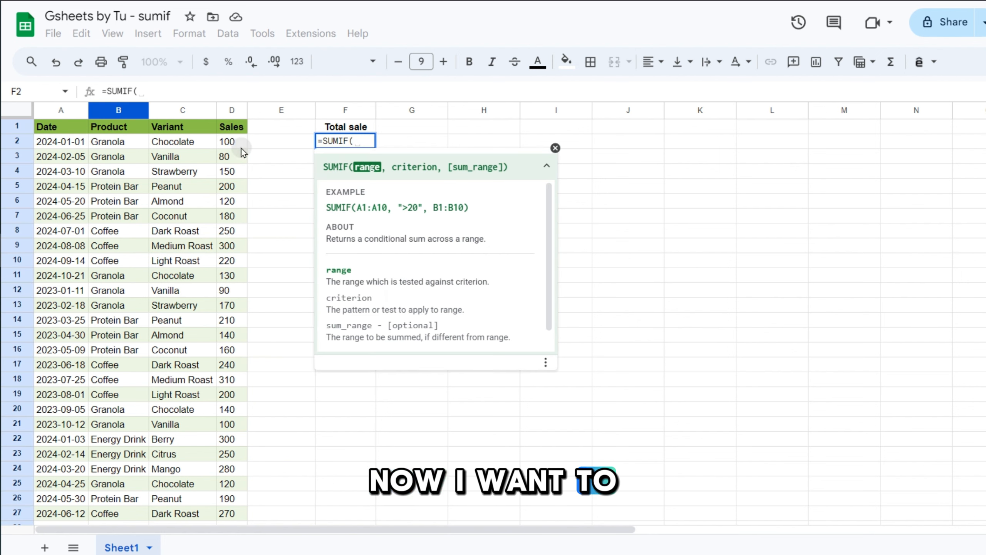
pyautogui.click(111, 110)
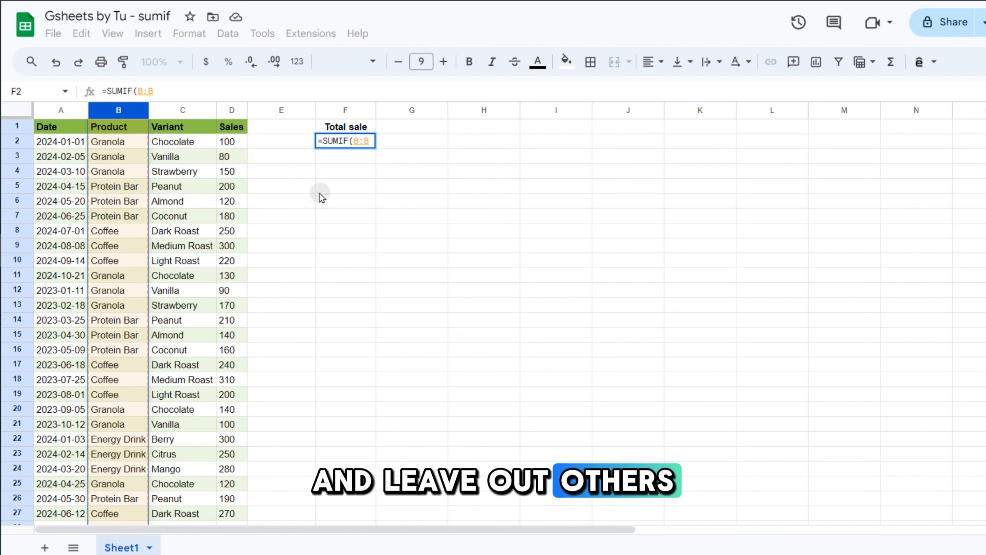
pyautogui.write(',')
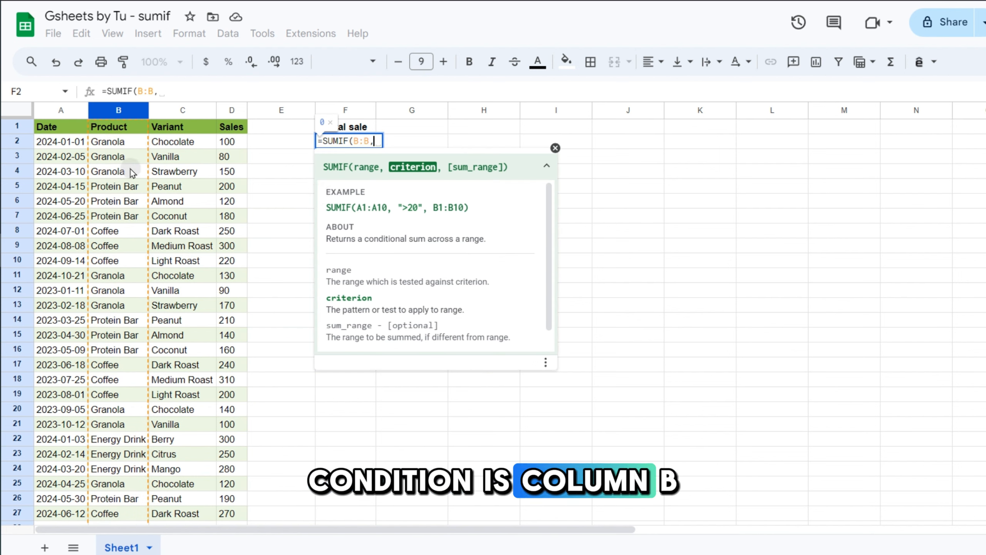
pyautogui.write('"grandola')
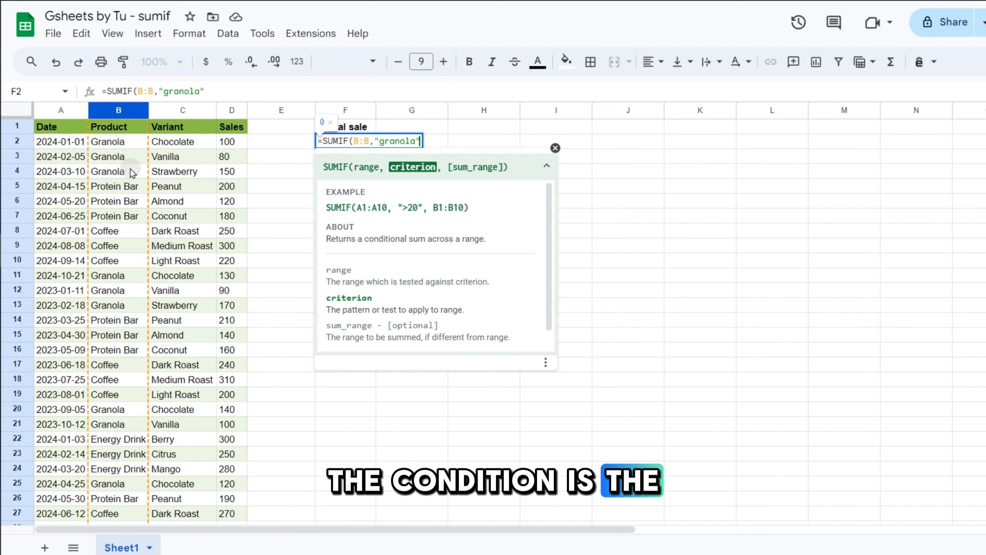
pyautogui.write('"')
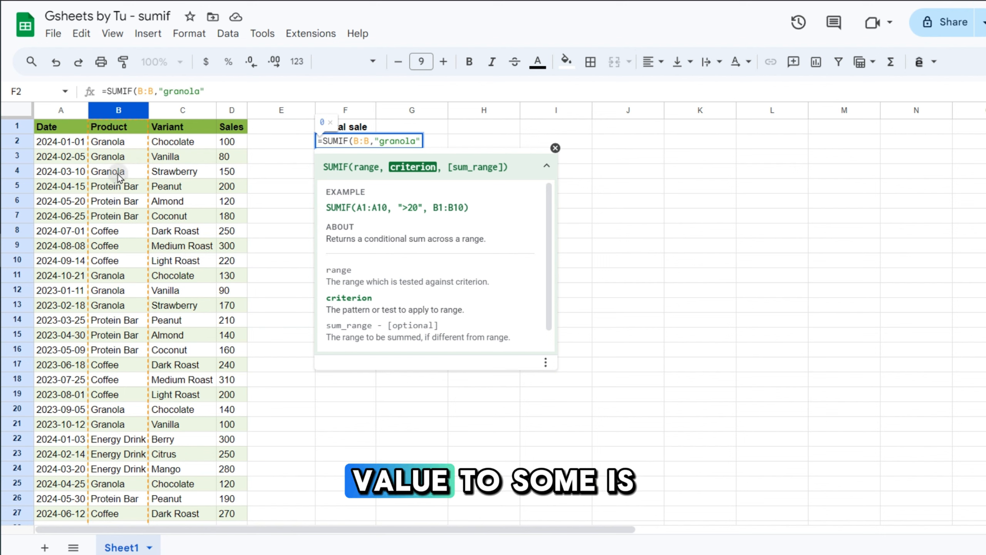
pyautogui.write(',')
pyautogui.click(229, 111)
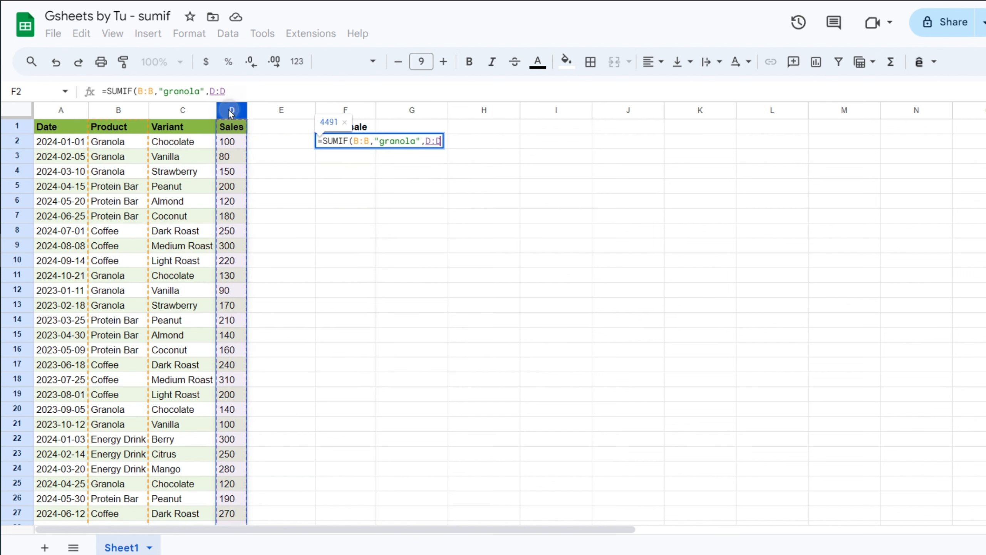
pyautogui.write(')')
pyautogui.press('Return')
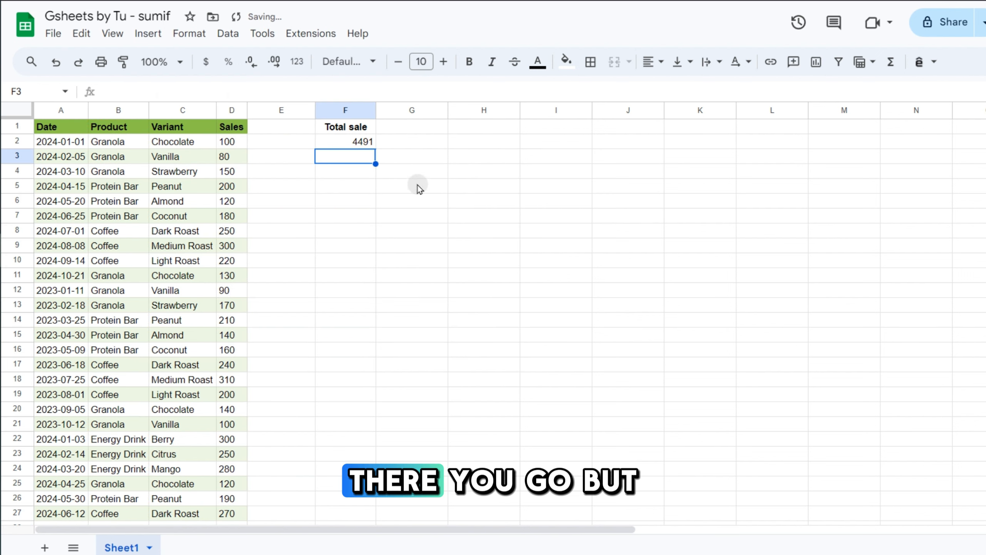
# Change the F2 SUMIF criterion to "coffee", then clear F2.
pyautogui.doubleClick(339, 144)
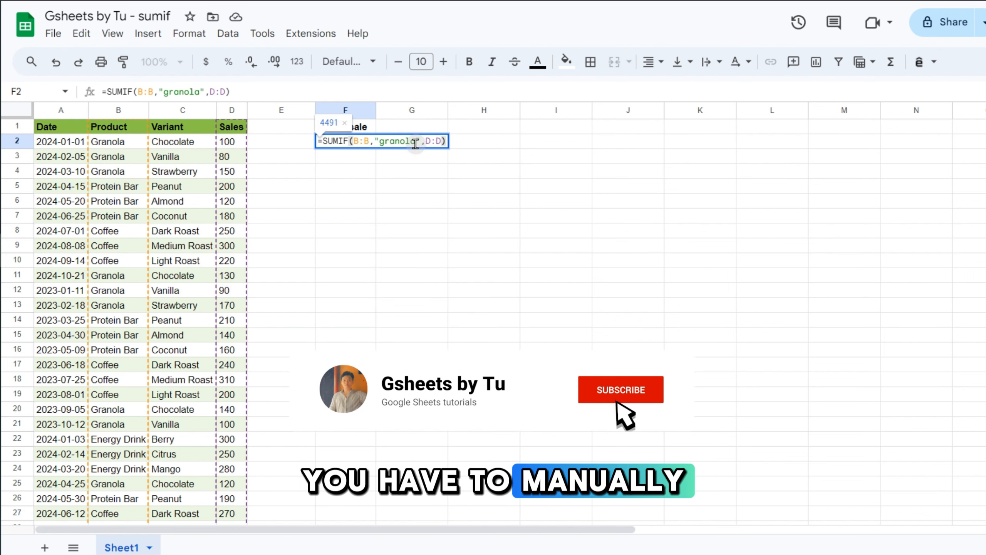
pyautogui.moveTo(416, 144); pyautogui.dragTo(380, 145)
pyautogui.write('coffe')
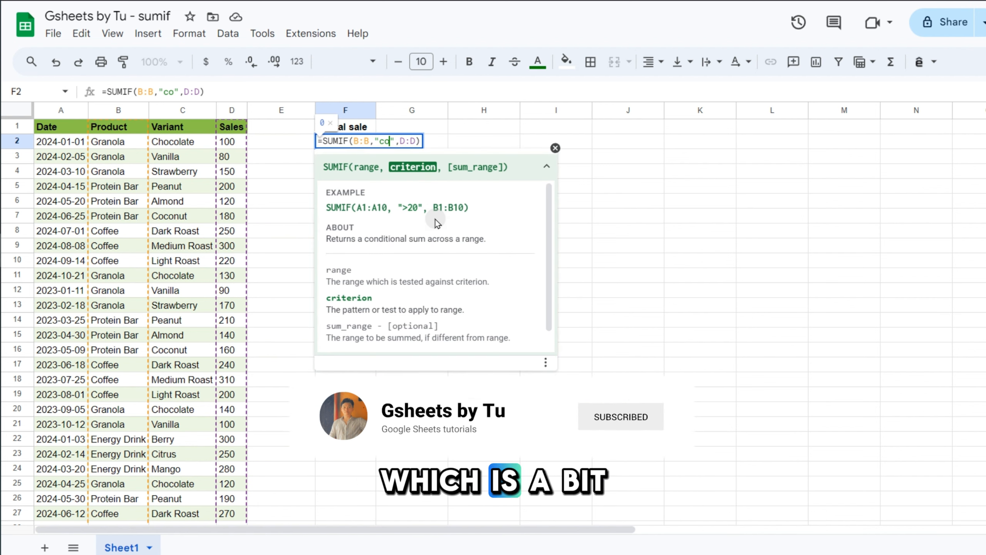
pyautogui.write('e')
pyautogui.press('Return')
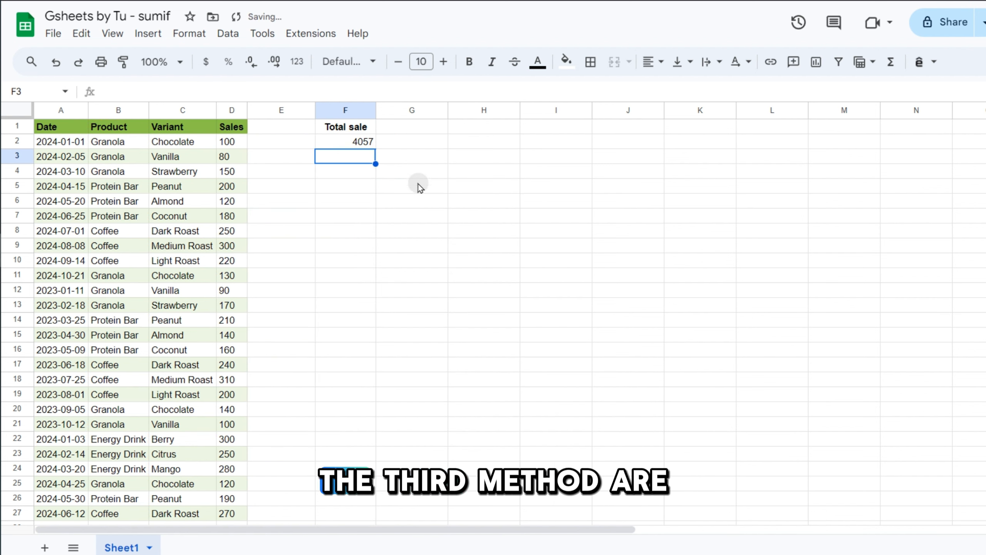
pyautogui.click(363, 147)
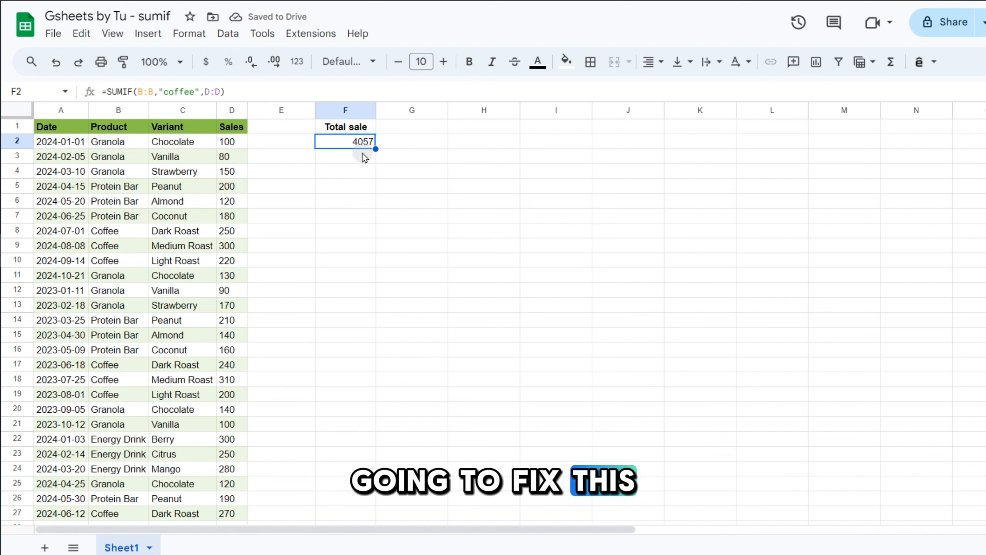
pyautogui.press('Delete')
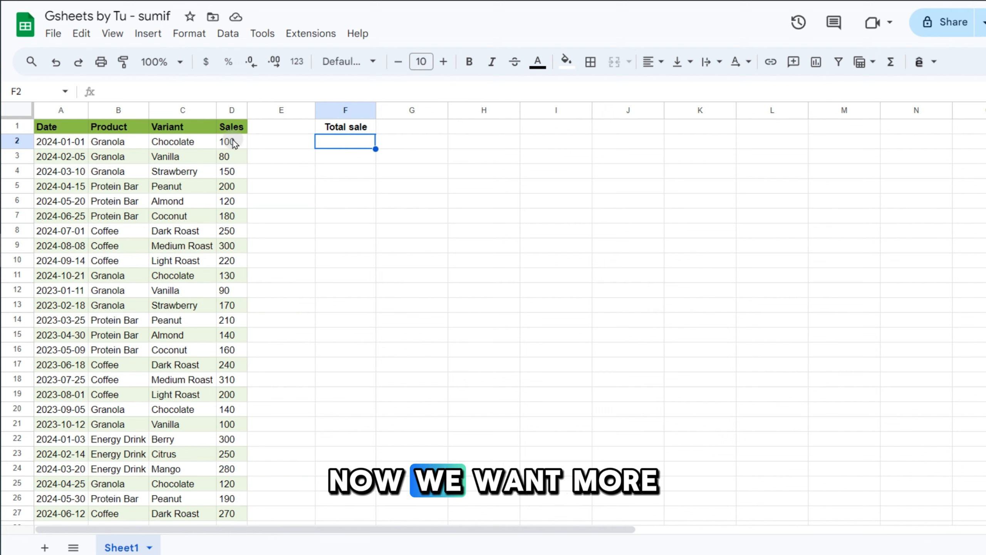
pyautogui.moveTo(116, 142); pyautogui.dragTo(183, 144)
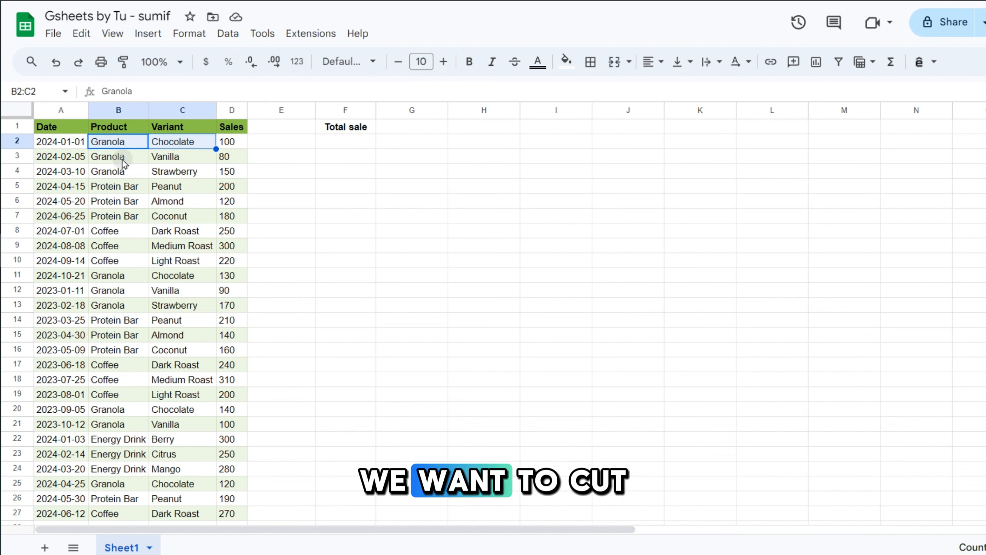
pyautogui.moveTo(124, 158); pyautogui.dragTo(215, 178)
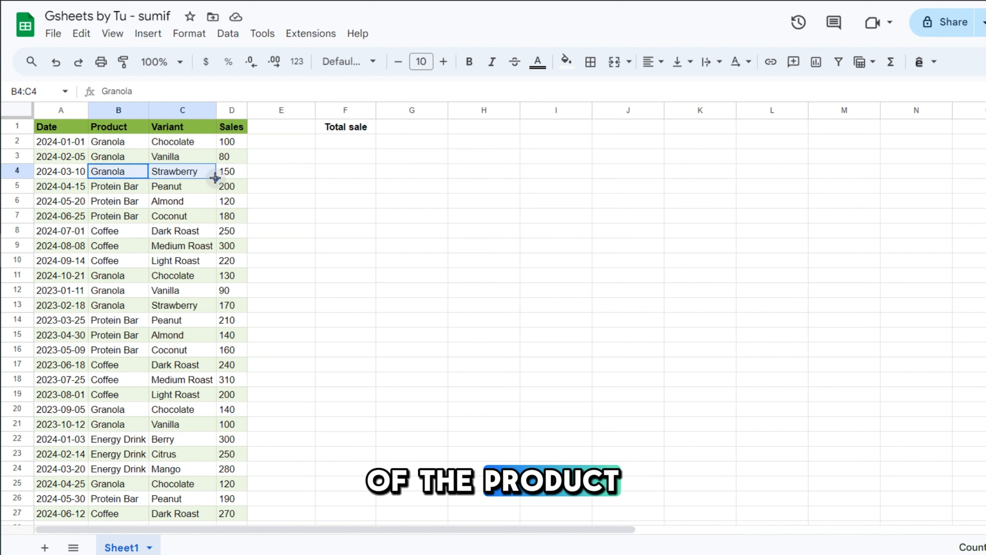
pyautogui.click(288, 186)
pyautogui.moveTo(130, 143); pyautogui.dragTo(129, 173)
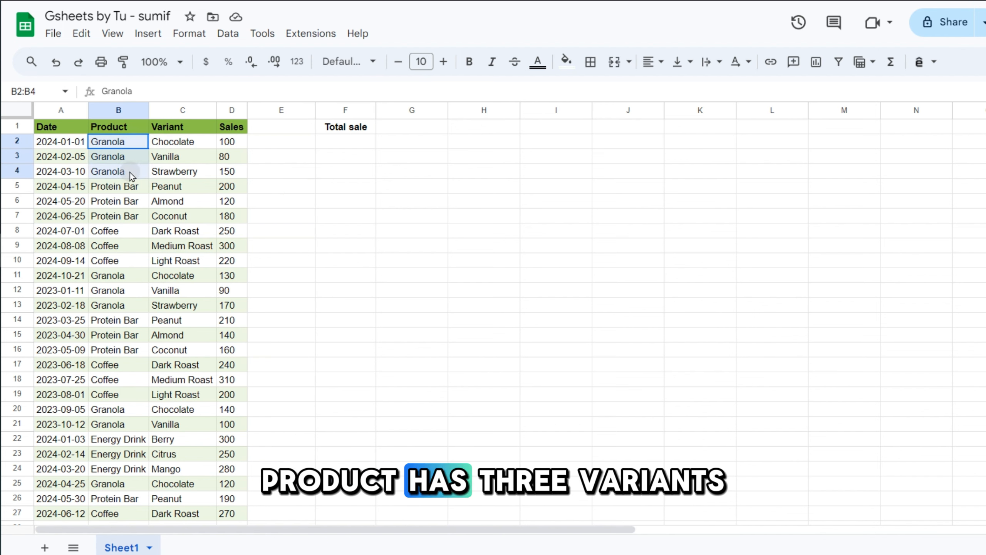
pyautogui.moveTo(188, 142); pyautogui.dragTo(189, 169)
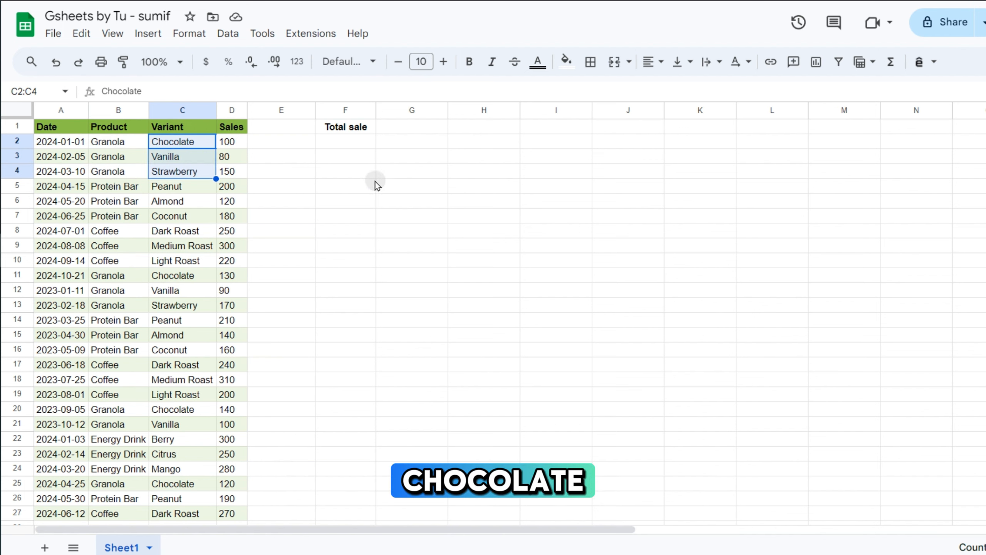
pyautogui.click(335, 172)
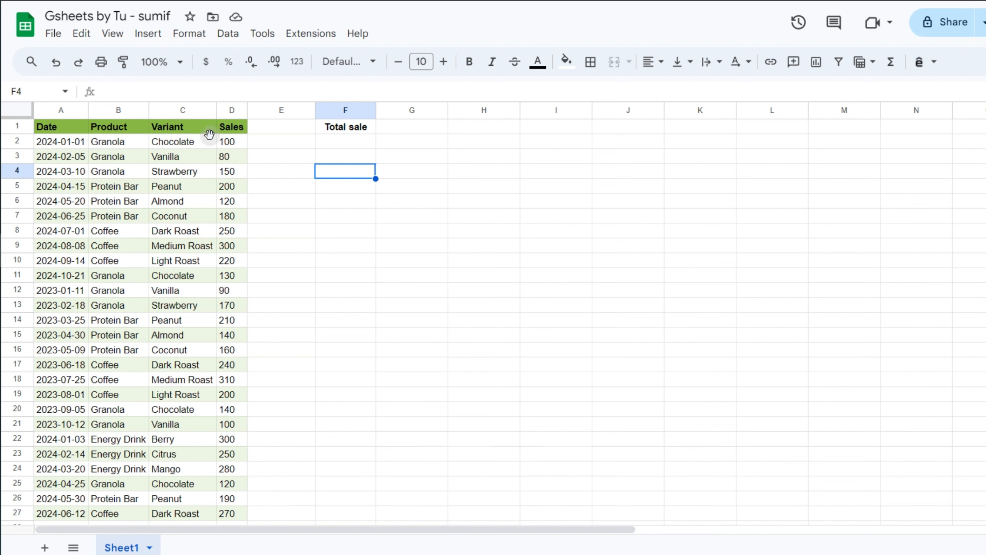
pyautogui.moveTo(179, 144); pyautogui.dragTo(229, 142)
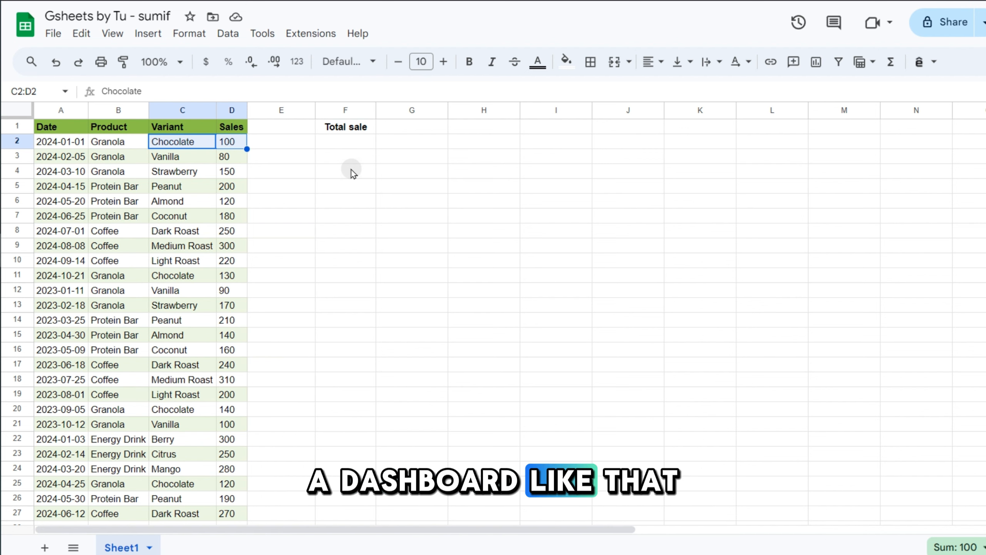
pyautogui.click(353, 173)
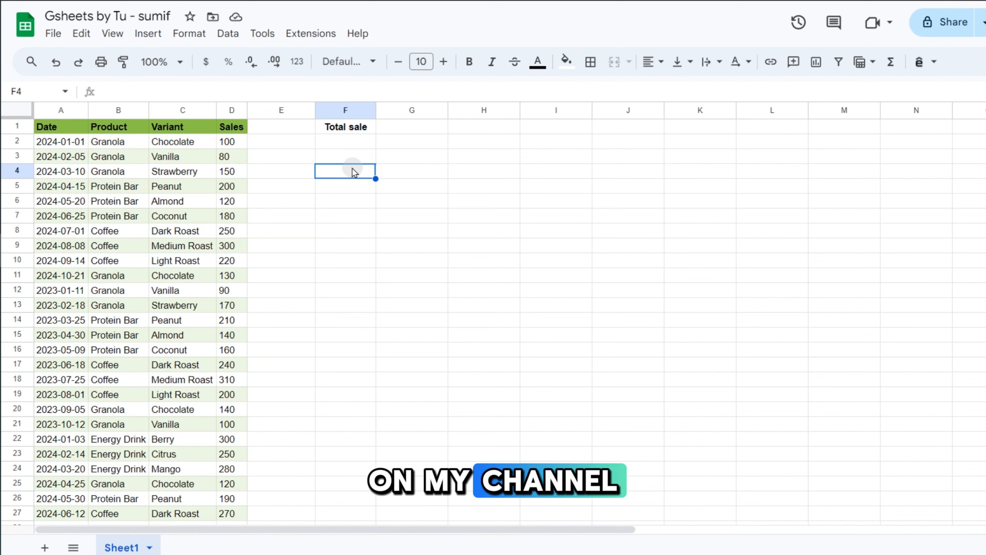
# Enter =SUMIFS(D:D,B:B,"granola",C:C,"chocolate") in F2, returning 1078.
pyautogui.click(360, 146)
pyautogui.write('=sumifs')
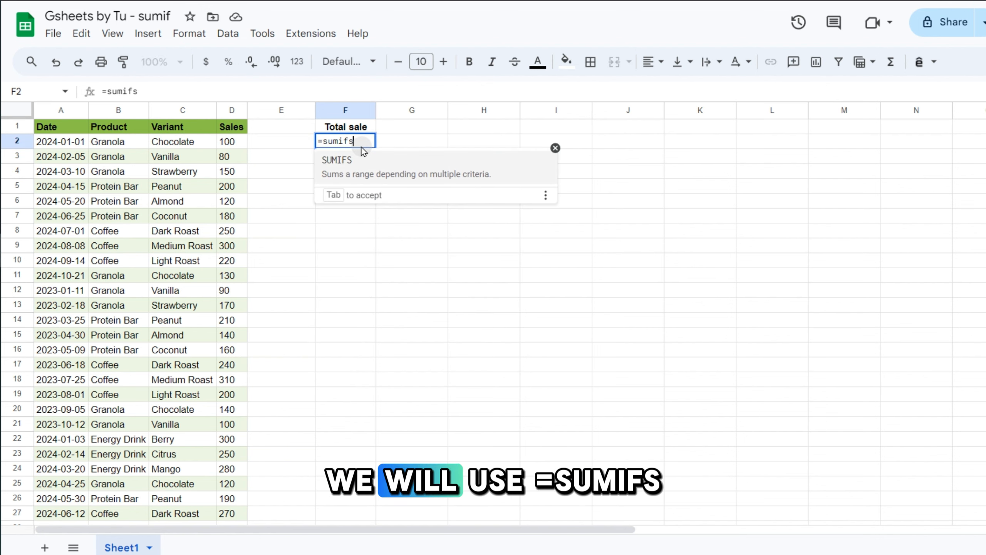
pyautogui.press('Tab')
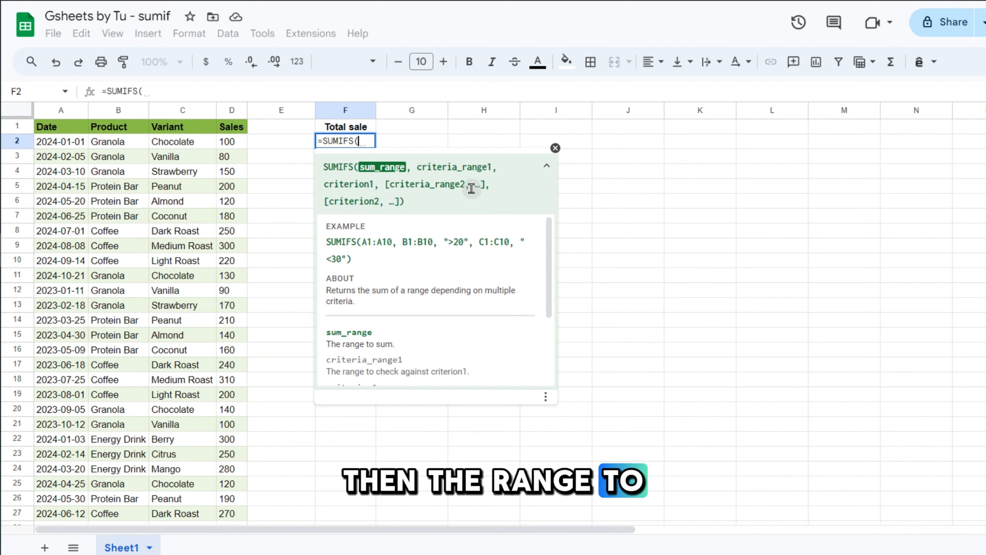
pyautogui.click(226, 112)
pyautogui.write(',')
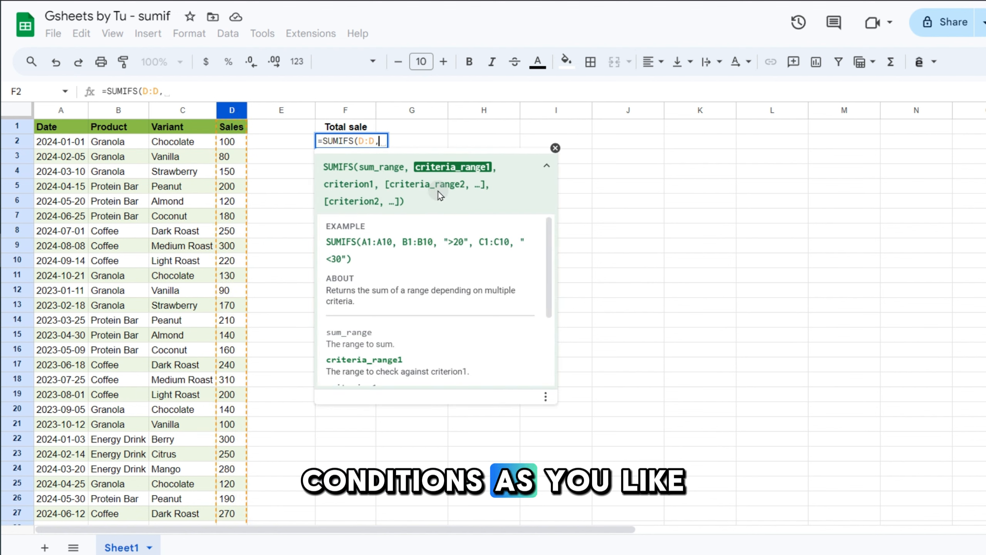
pyautogui.click(116, 112)
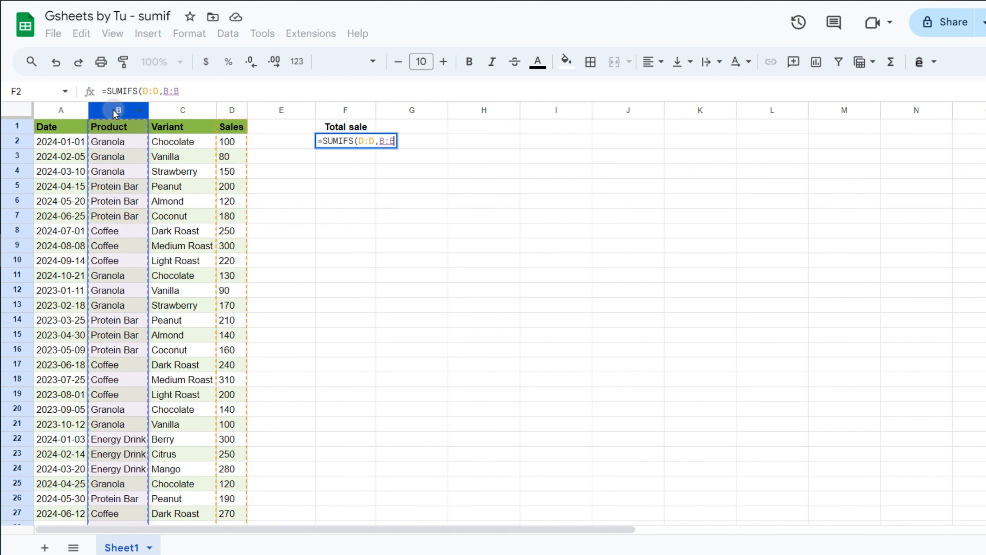
pyautogui.write(',')
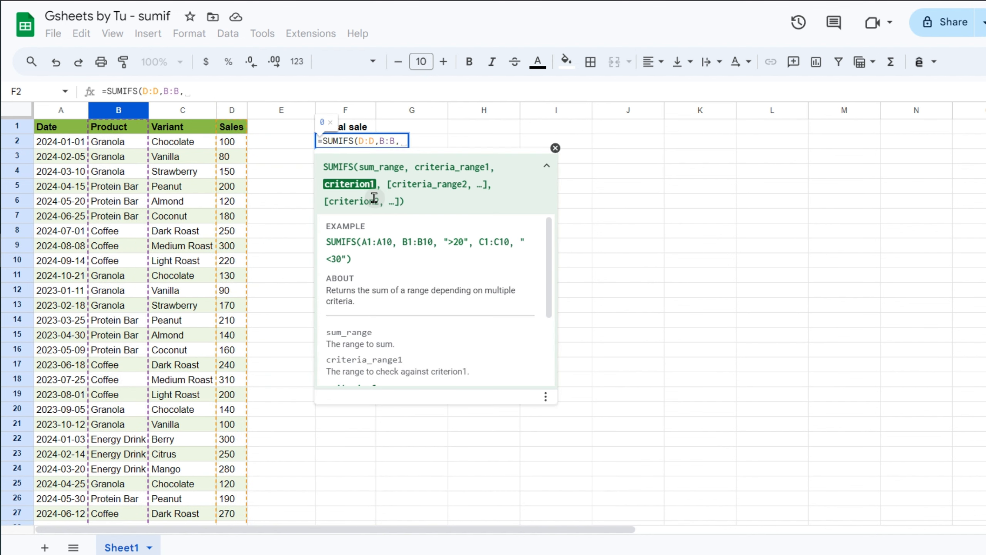
pyautogui.write('"granola')
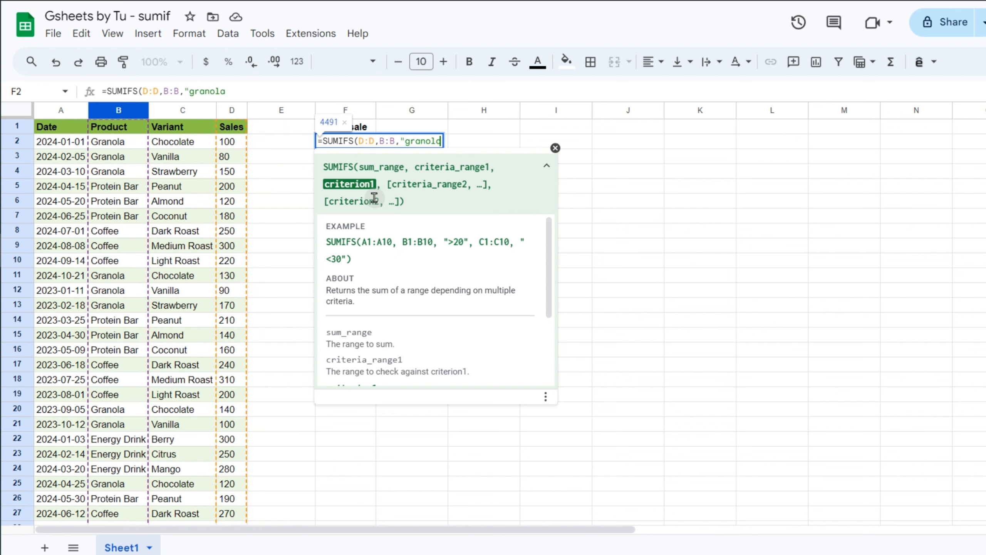
pyautogui.write('",')
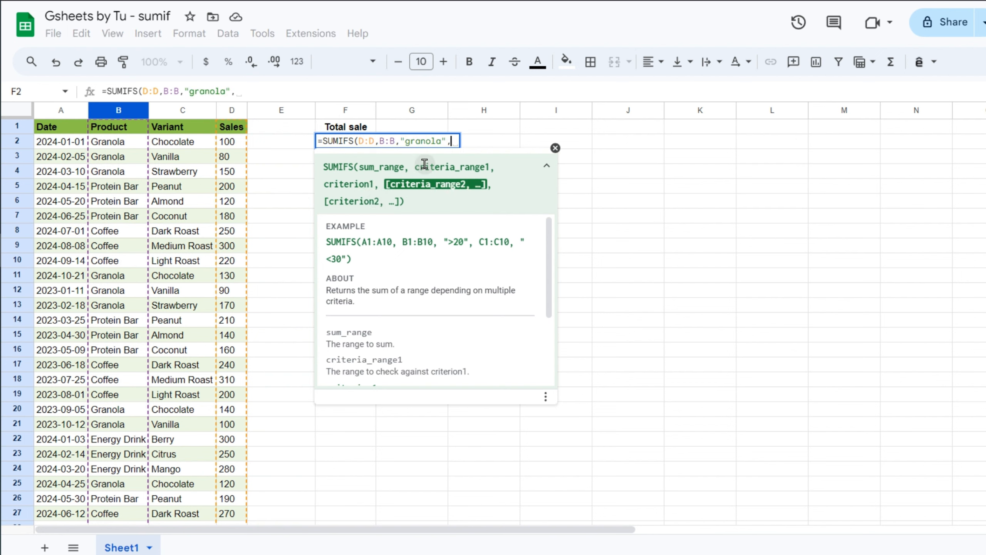
pyautogui.click(176, 112)
pyautogui.write(',"')
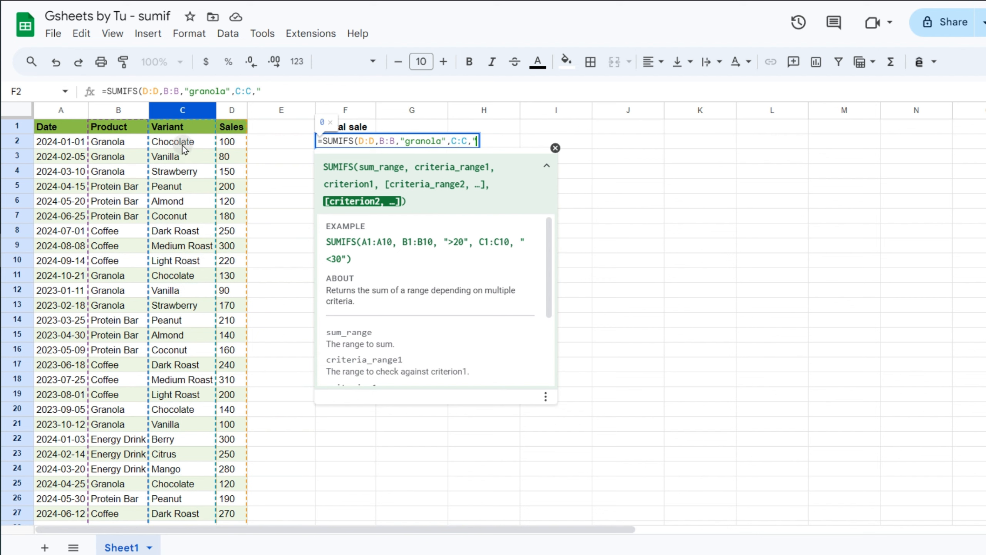
pyautogui.write('chocolate')
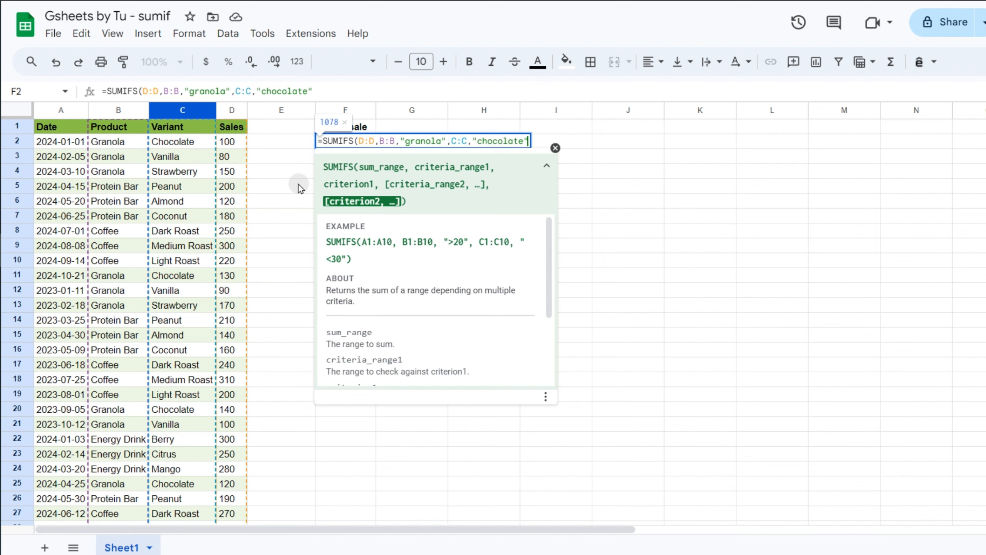
pyautogui.press('Return')
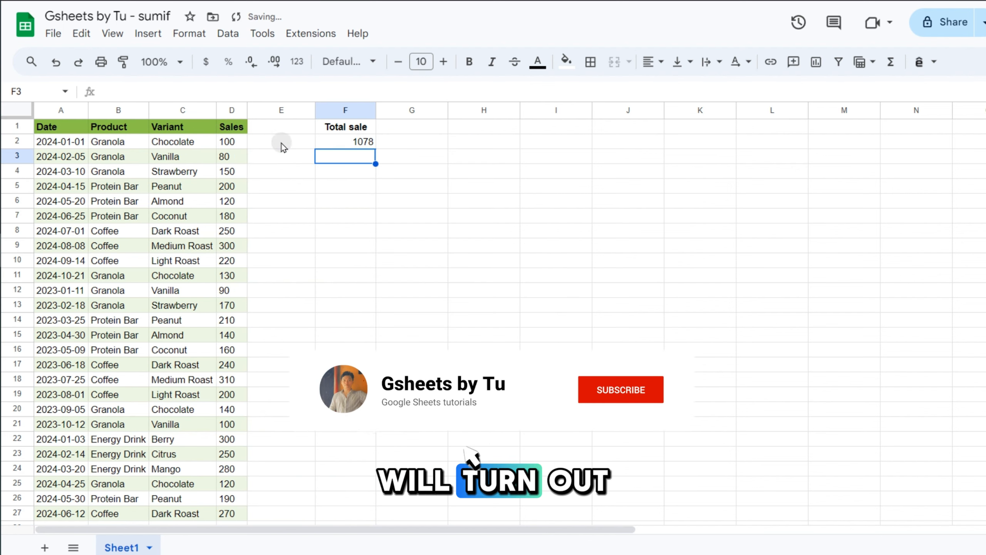
# Replace the chocolate criterion in F2 with Vanilla, giving 827.
pyautogui.click(198, 159)
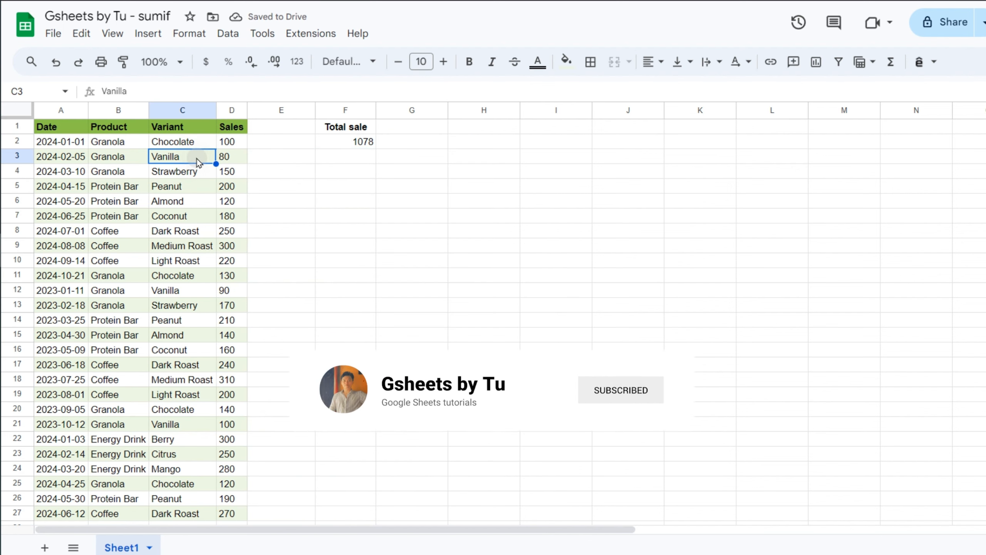
pyautogui.doubleClick(350, 141)
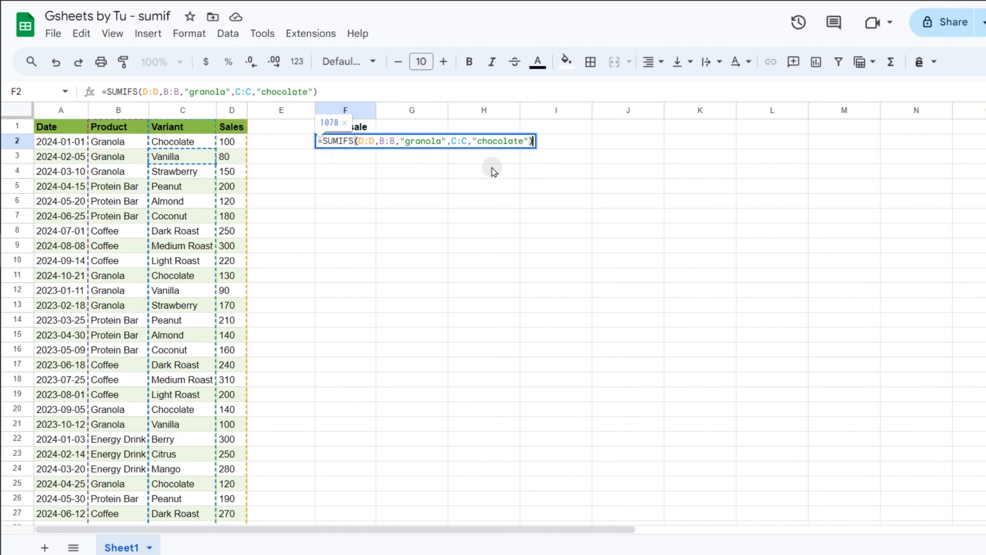
pyautogui.moveTo(477, 141); pyautogui.dragTo(528, 142)
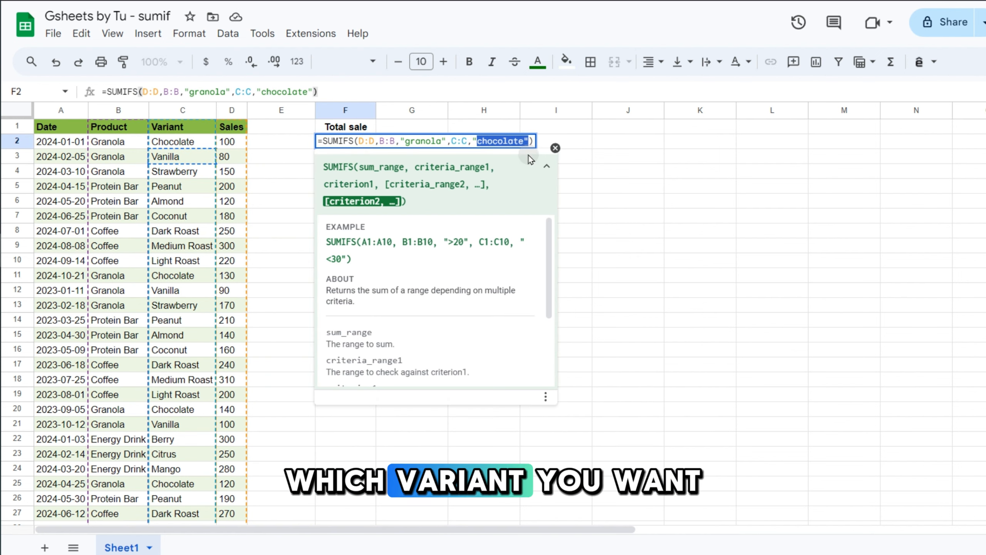
pyautogui.write('Vanilla')
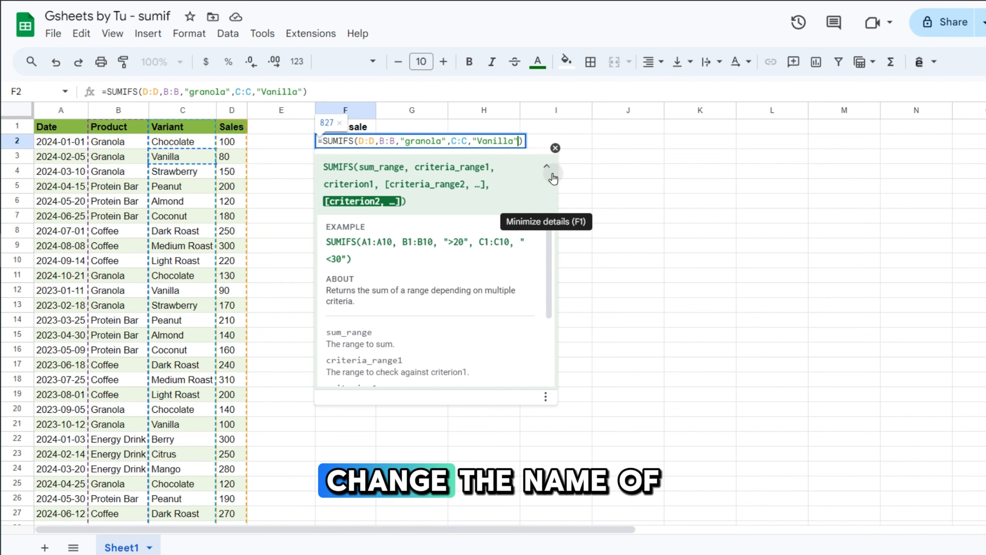
pyautogui.press('Return')
pyautogui.click(396, 173)
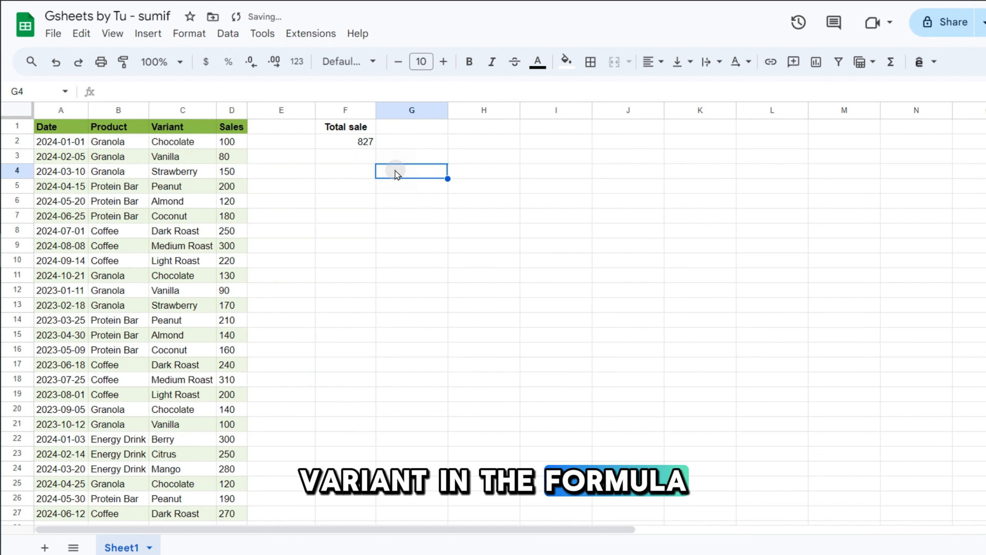
pyautogui.moveTo(114, 161); pyautogui.dragTo(165, 171)
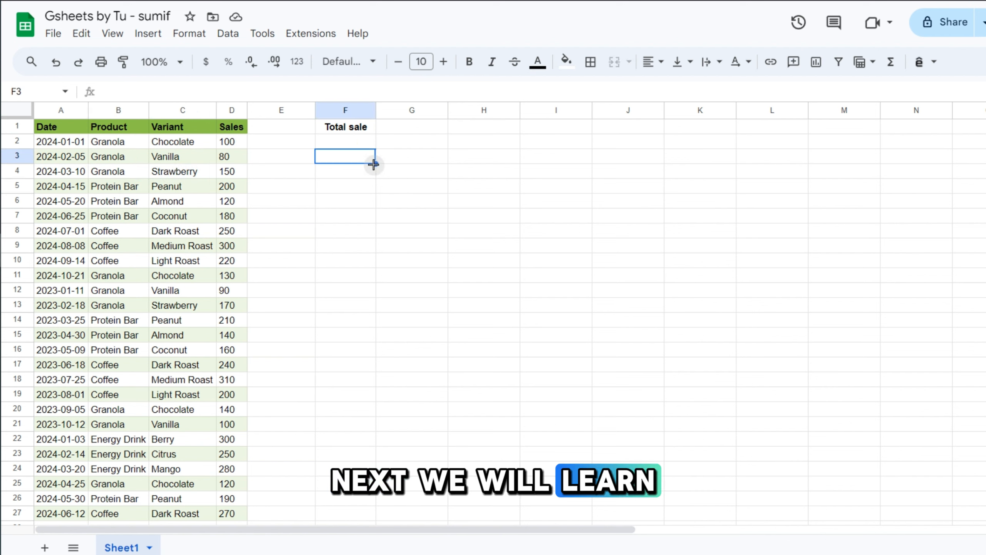
# Set G1's product dropdown (Granola, Coffee, Protein Bar) to Granola.
pyautogui.click(416, 127)
pyautogui.write('Granola')
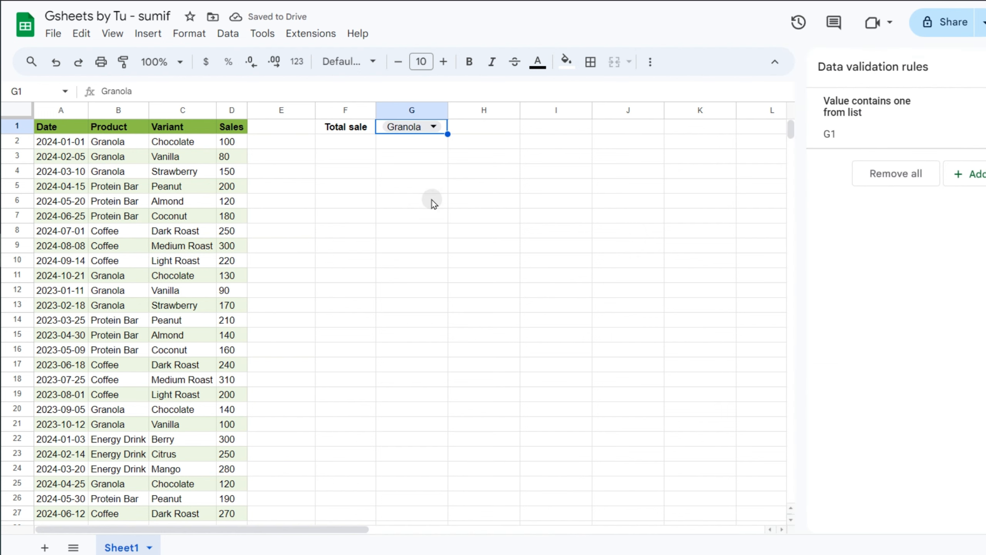
pyautogui.click(425, 174)
pyautogui.click(431, 124)
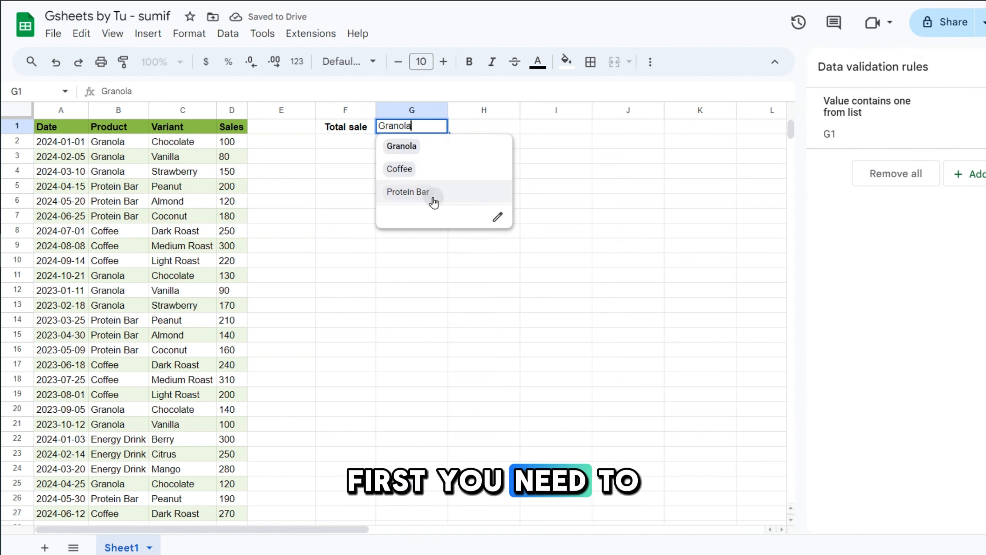
pyautogui.click(581, 147)
pyautogui.click(358, 144)
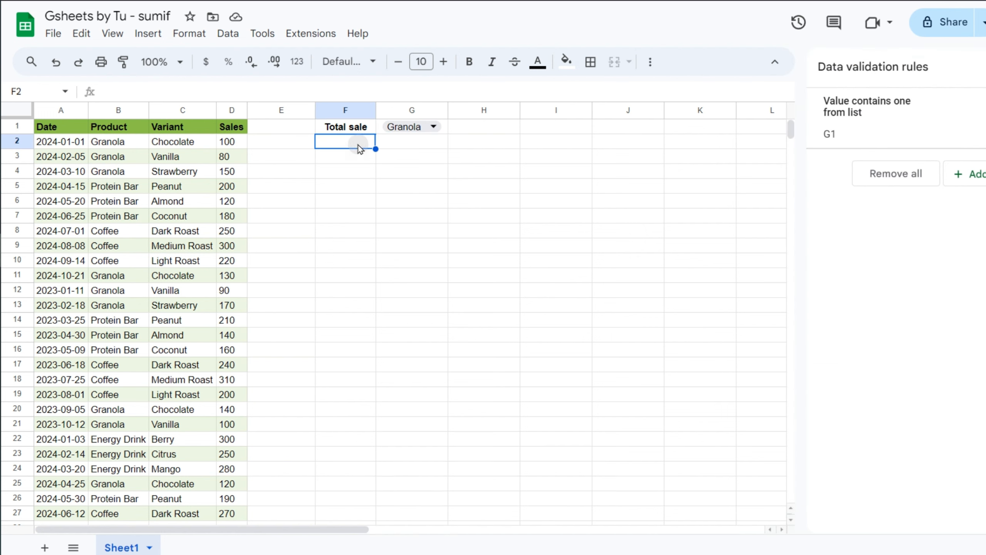
# Enter =SUMIF(B:B,G1,D:D) in F2 to sum Sales for the G1 product.
pyautogui.write('=sumi')
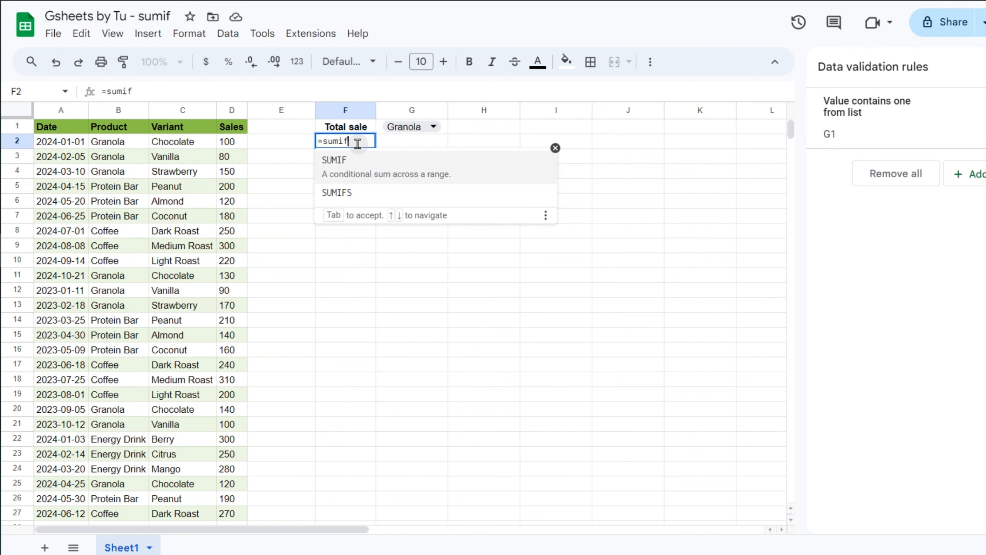
pyautogui.write('f')
pyautogui.press('Tab')
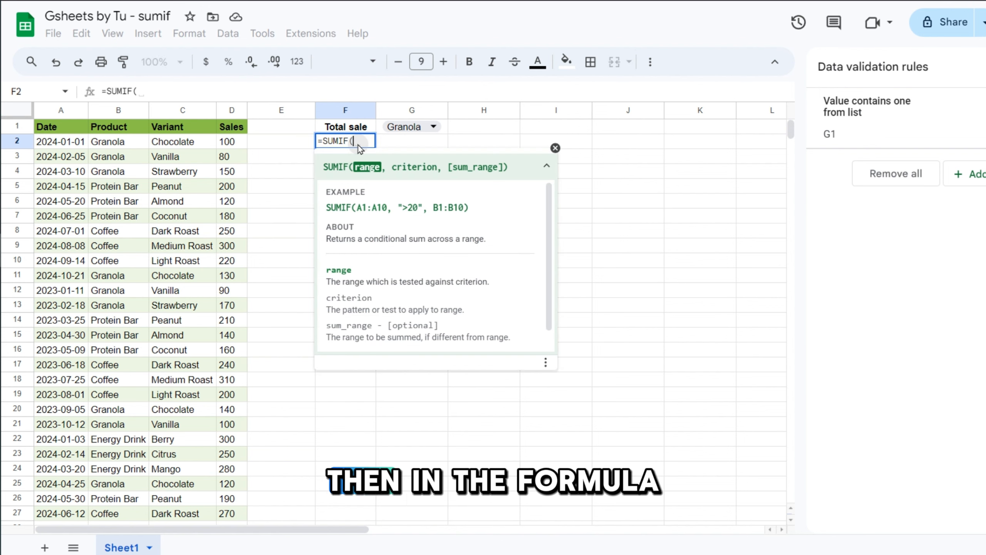
pyautogui.click(109, 112)
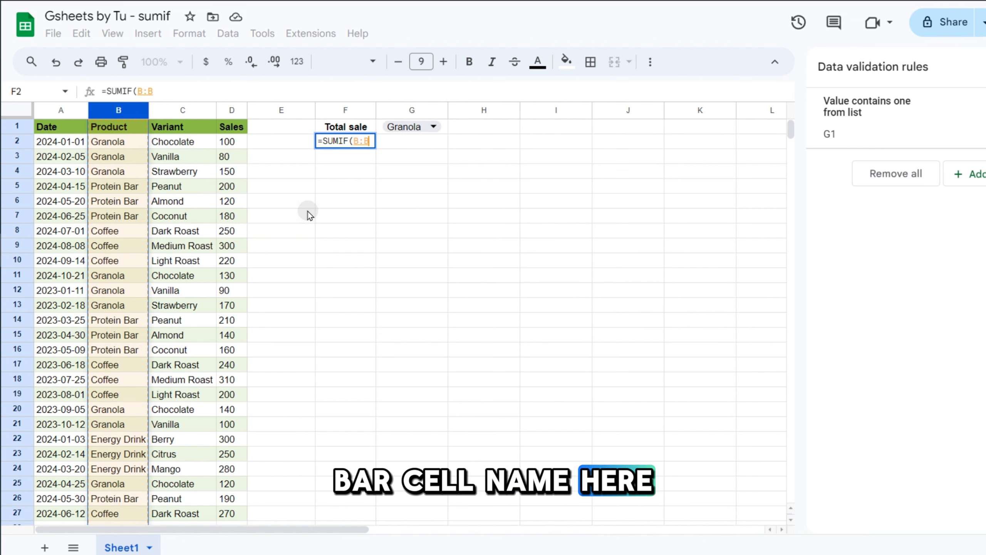
pyautogui.write(',')
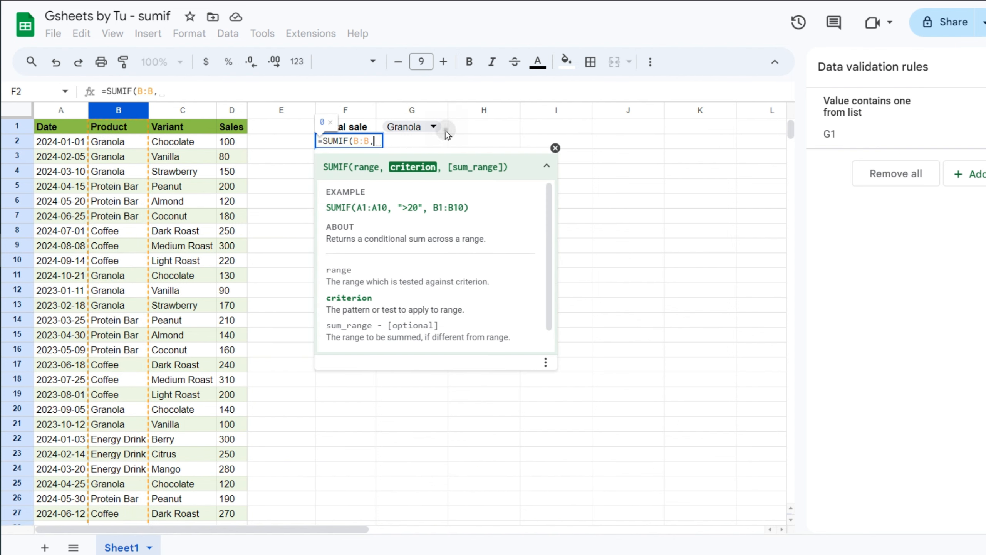
pyautogui.click(445, 129)
pyautogui.write(',')
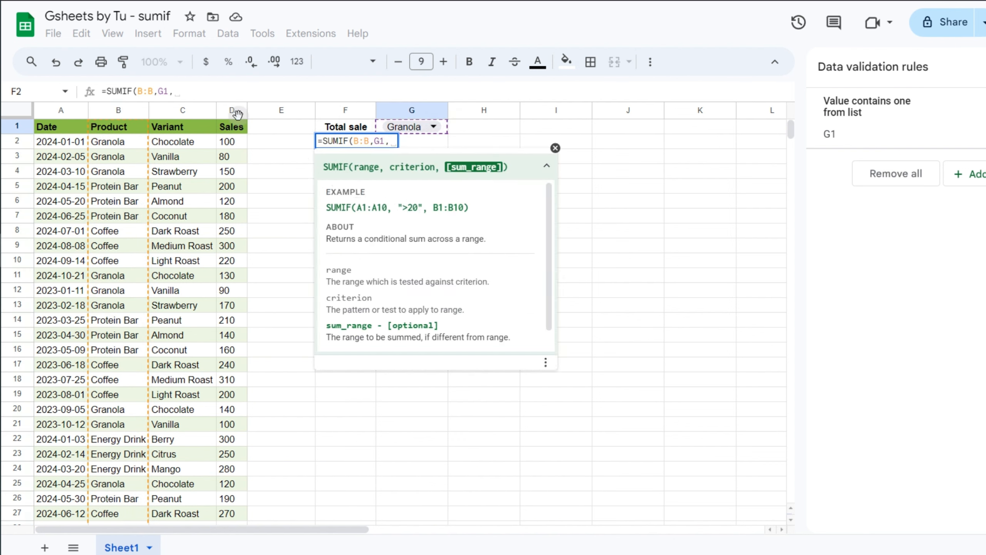
pyautogui.click(235, 111)
pyautogui.press('Return')
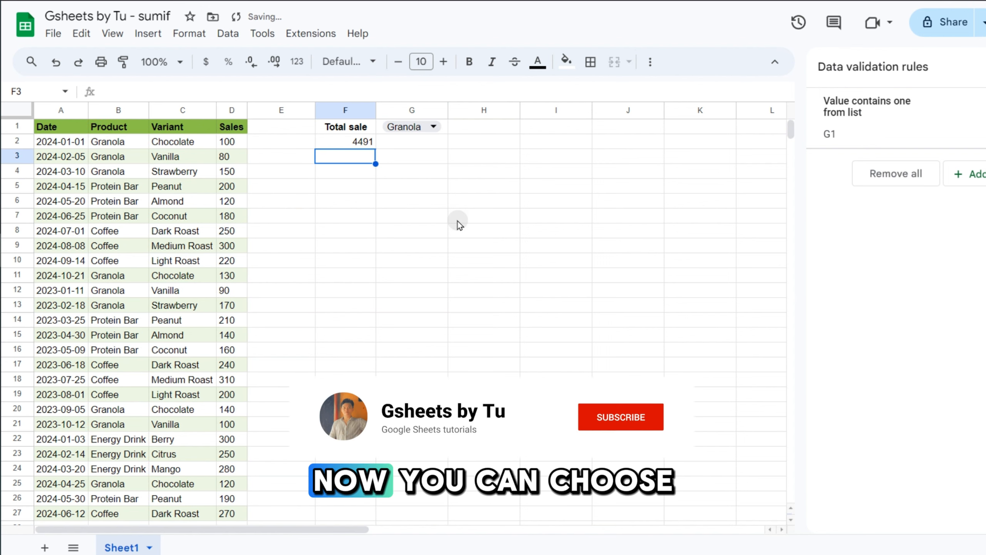
pyautogui.click(363, 146)
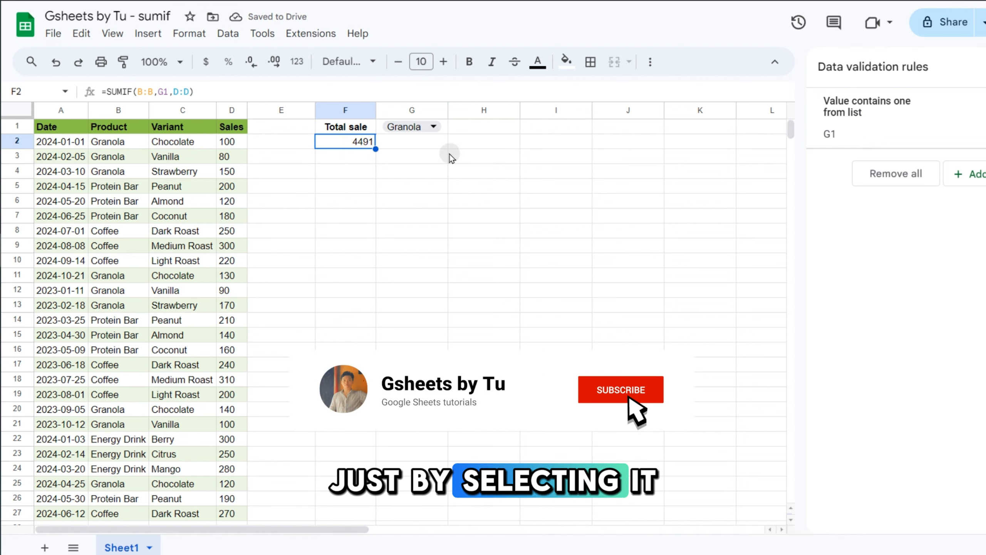
# Switch G1 to Coffee, then Protein Bar (3034), and widen column G.
pyautogui.doubleClick(420, 126)
pyautogui.click(442, 167)
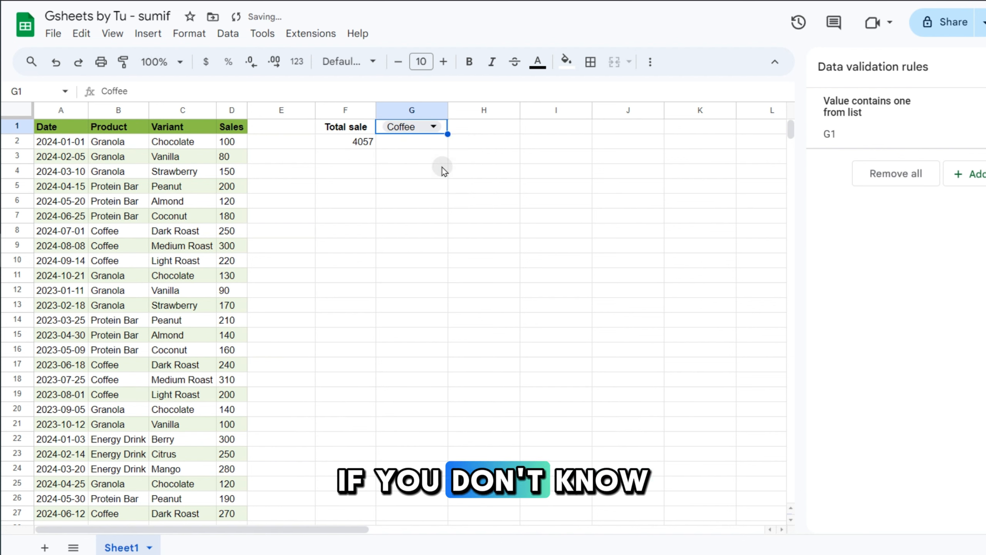
pyautogui.click(439, 131)
pyautogui.click(445, 193)
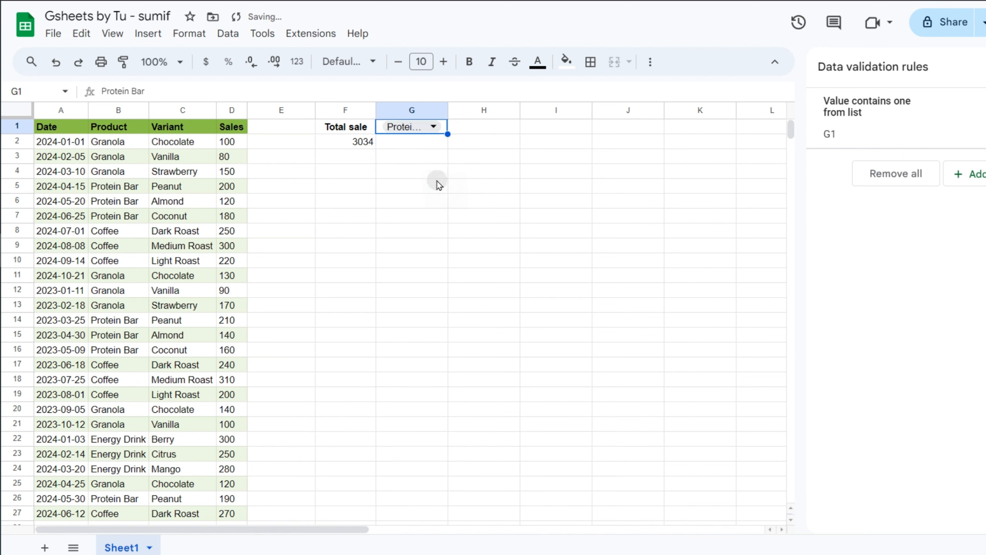
pyautogui.click(436, 172)
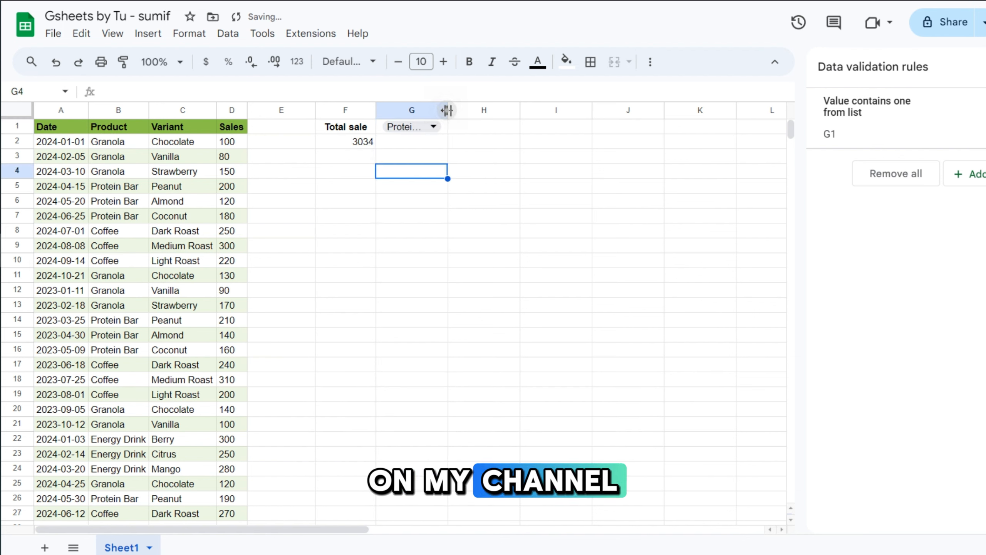
pyautogui.moveTo(446, 110); pyautogui.dragTo(457, 110)
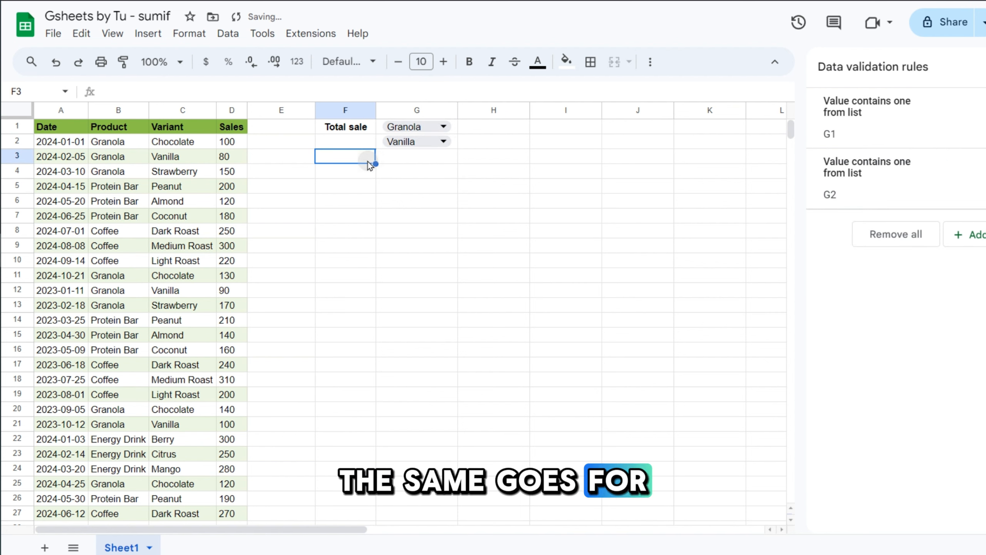
# Enter =SUMIFS(D:D,B:B,G1,C:C,G2) in F3 to total by product and variant.
pyautogui.write('=sumifs')
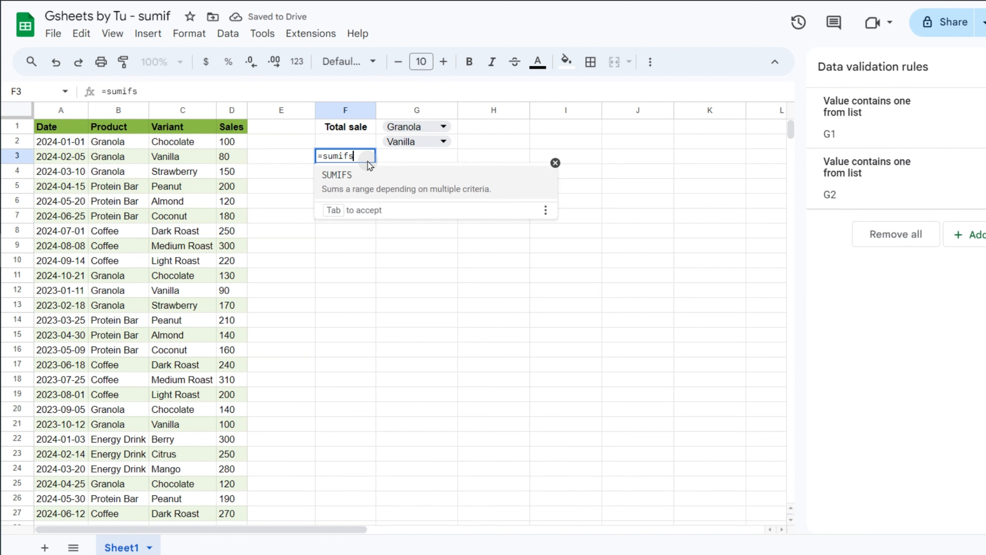
pyautogui.press('Tab')
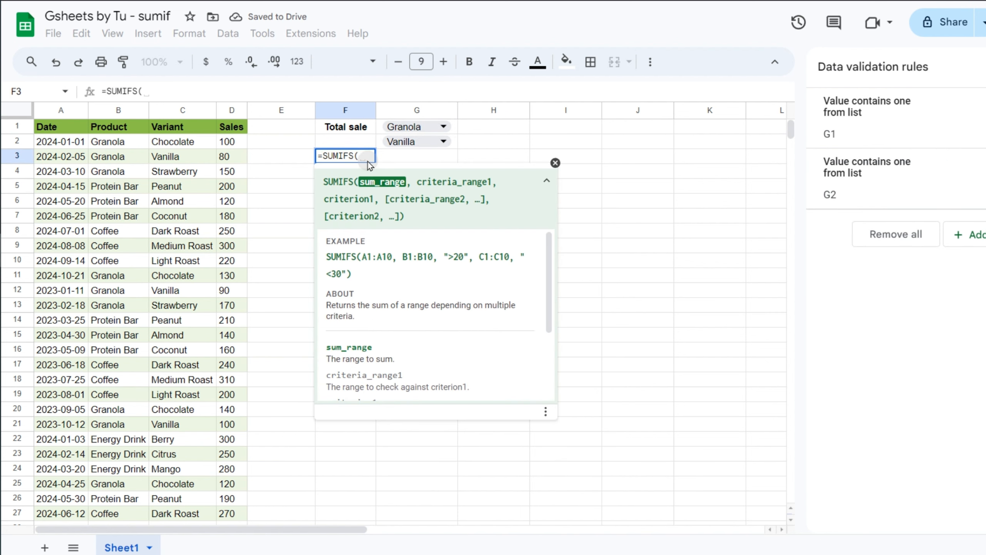
pyautogui.click(228, 112)
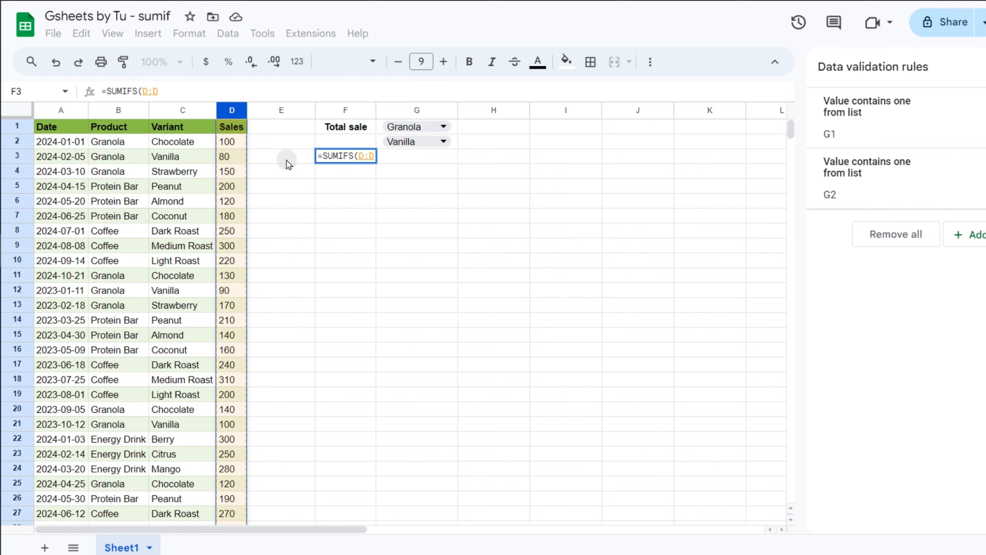
pyautogui.write(',')
pyautogui.click(111, 113)
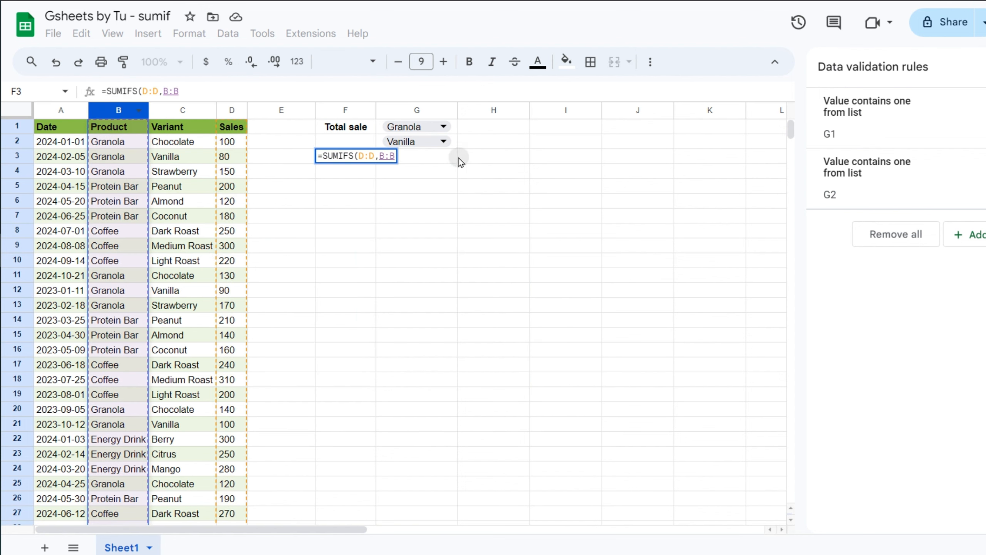
pyautogui.write(',')
pyautogui.click(456, 130)
pyautogui.write(',')
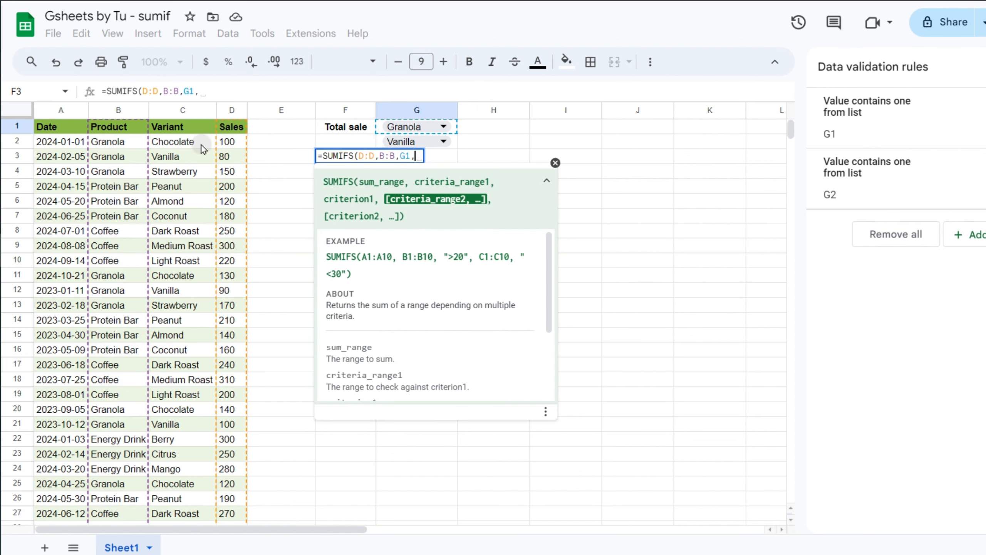
pyautogui.click(183, 113)
pyautogui.write(',')
pyautogui.click(452, 145)
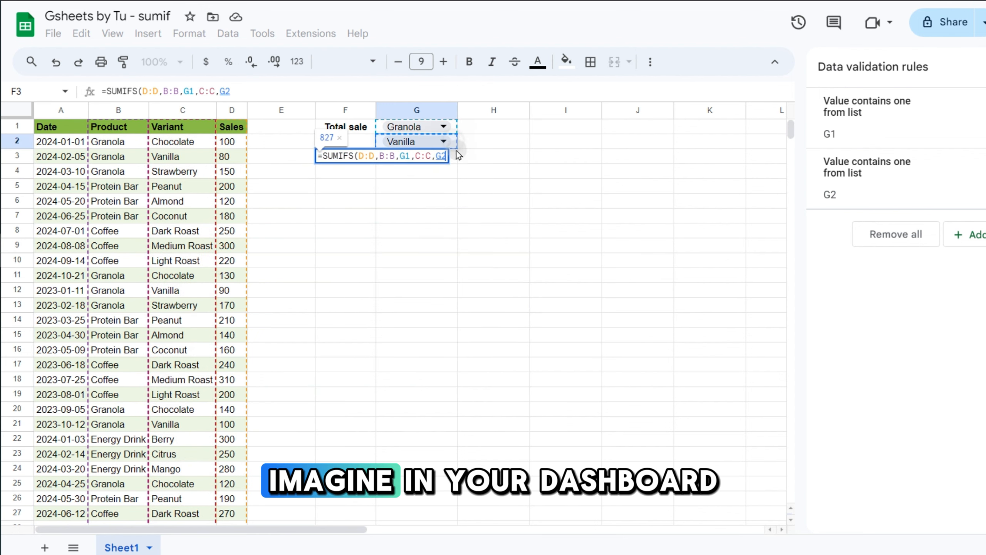
pyautogui.press('Return')
# Try Vanilla, Strawberry and Chocolate in G2, leave Strawberry, then clear F3.
pyautogui.click(442, 141)
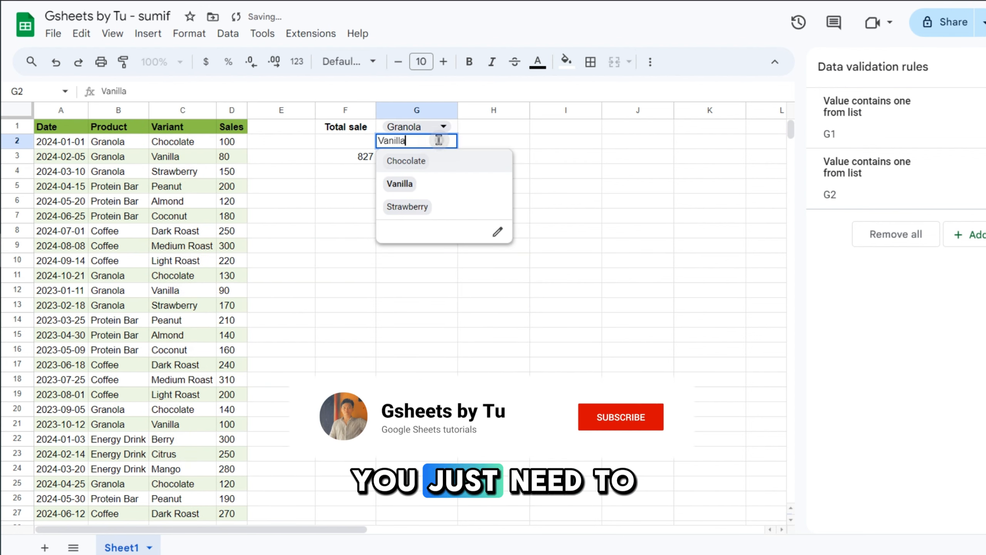
pyautogui.click(451, 183)
pyautogui.click(457, 140)
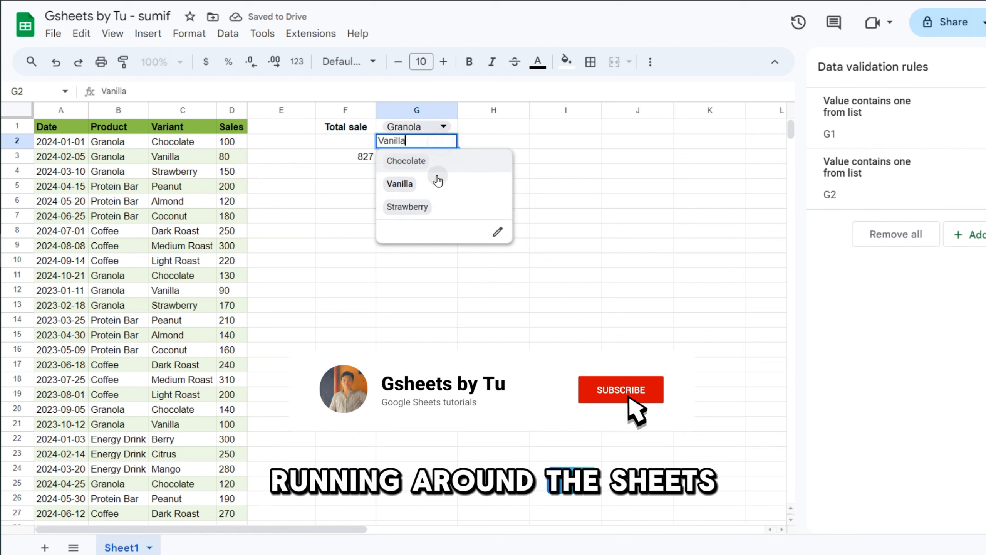
pyautogui.click(439, 208)
pyautogui.click(442, 141)
pyautogui.click(438, 162)
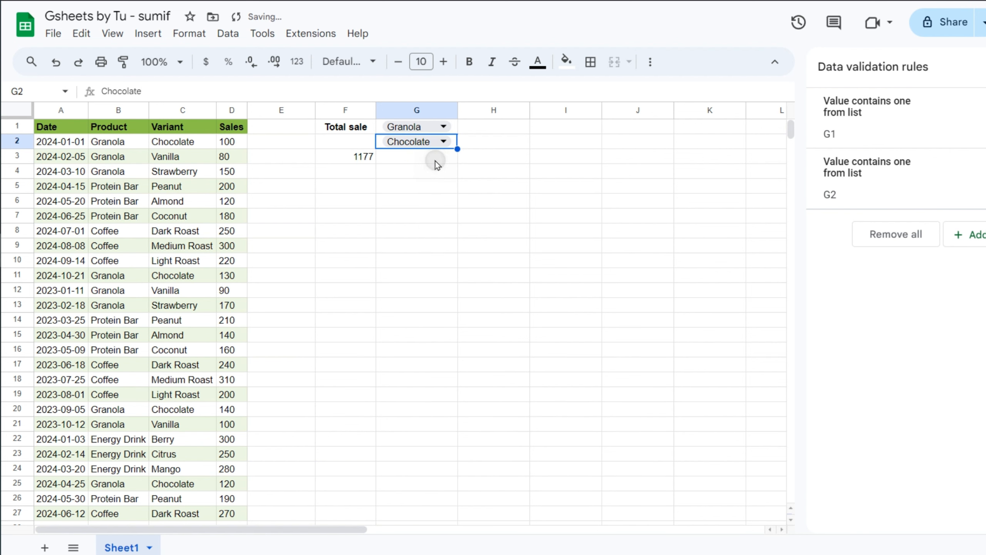
pyautogui.click(442, 141)
pyautogui.click(435, 205)
pyautogui.click(352, 156)
pyautogui.press('Delete')
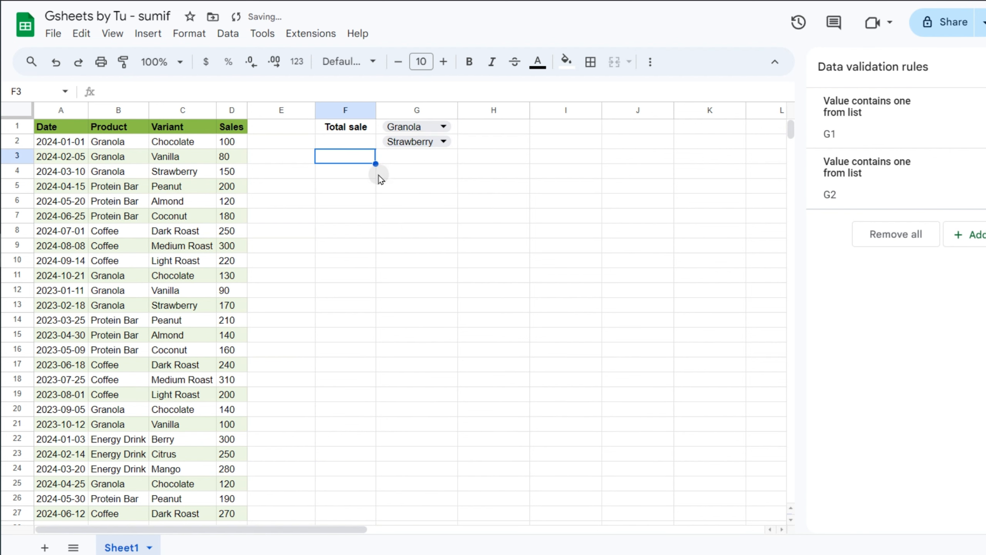
pyautogui.click(370, 174)
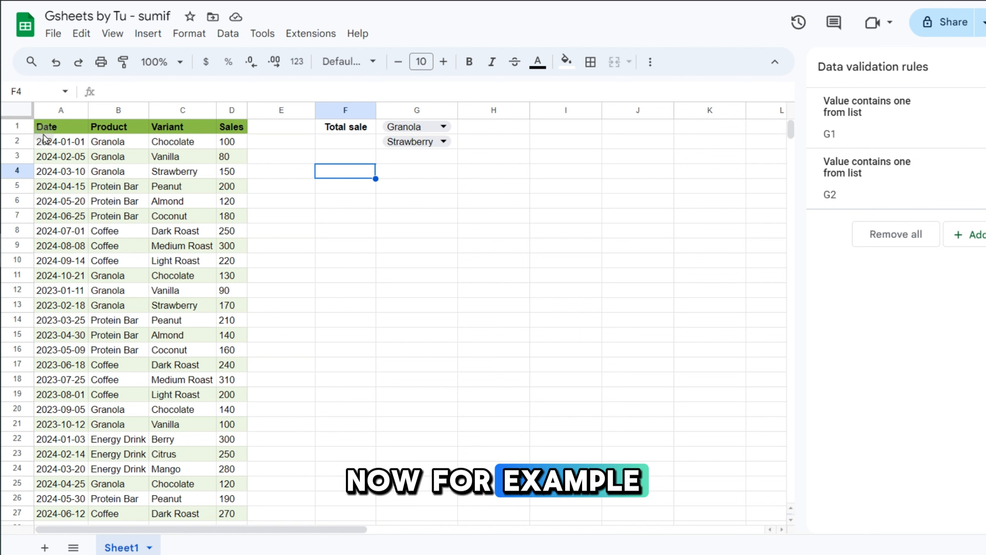
pyautogui.moveTo(64, 146); pyautogui.dragTo(62, 335)
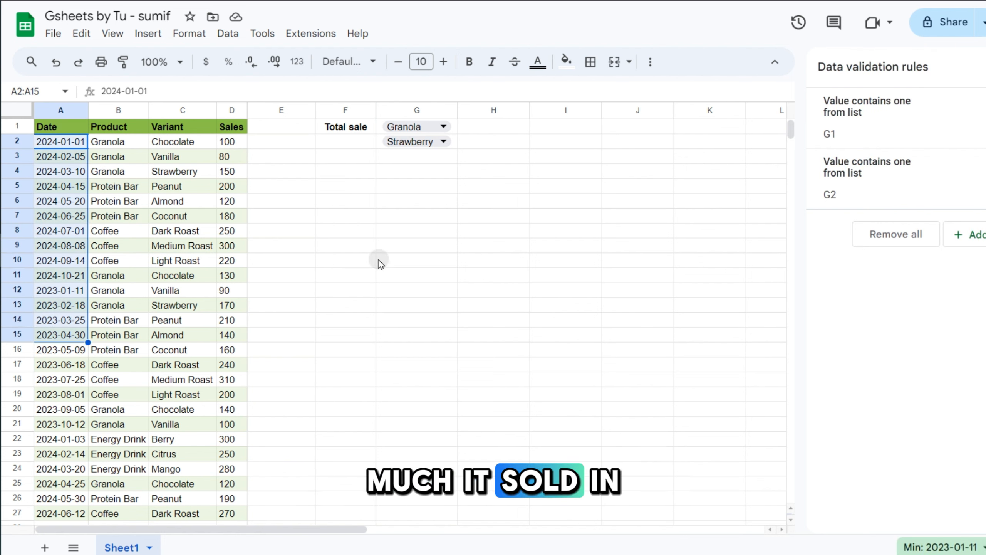
pyautogui.click(407, 176)
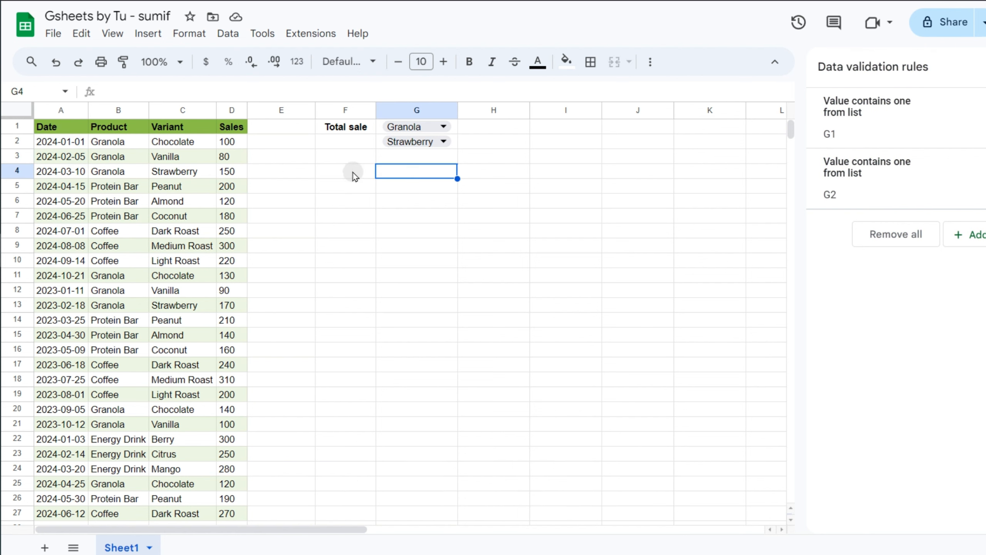
pyautogui.click(353, 172)
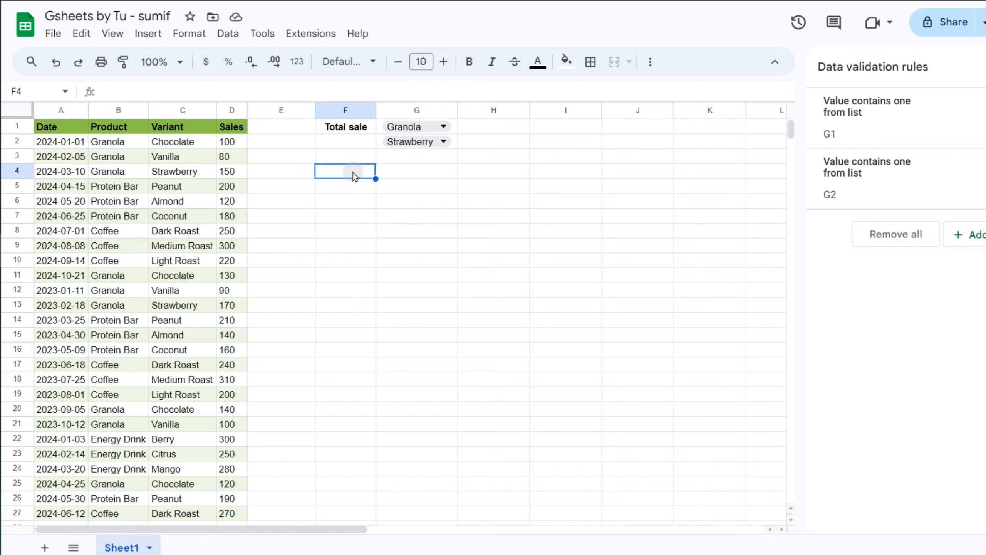
pyautogui.moveTo(60, 144); pyautogui.dragTo(227, 379)
pyautogui.moveTo(77, 148); pyautogui.dragTo(83, 244)
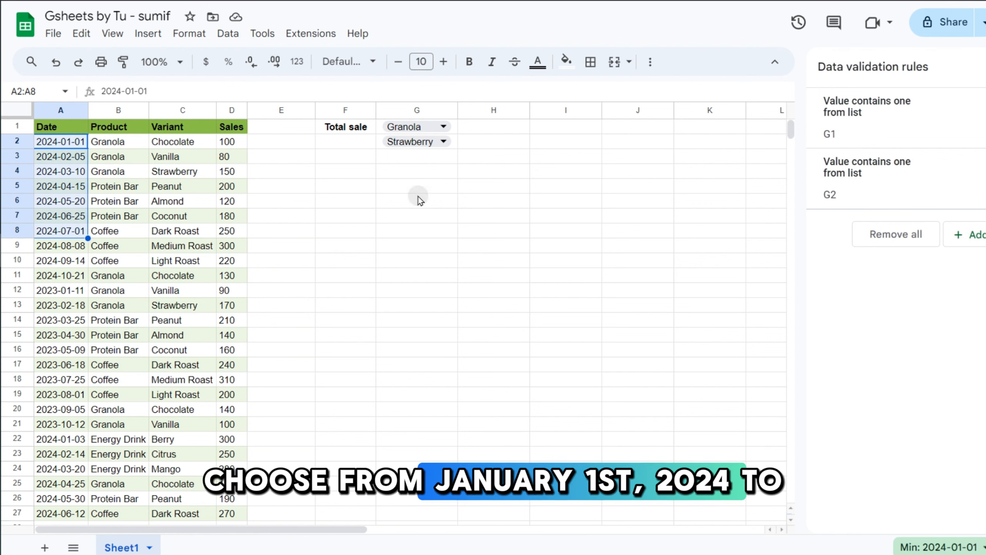
pyautogui.click(362, 175)
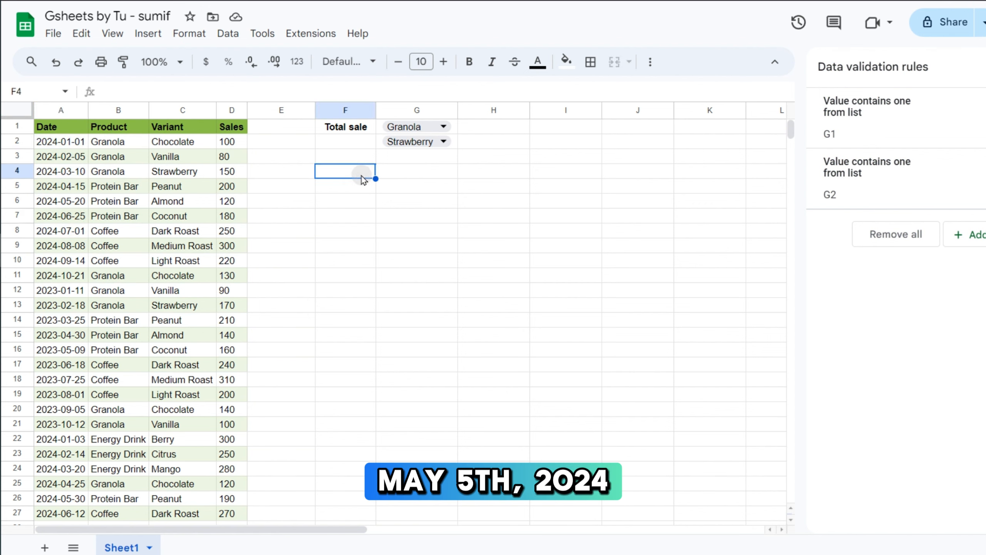
# Enter =SUMIFS(D:D,B:B,G1,A:A,">=2024-01-01",A:A,"<=2024-06-06") in F4, returning 1561.
pyautogui.write('=sumifs')
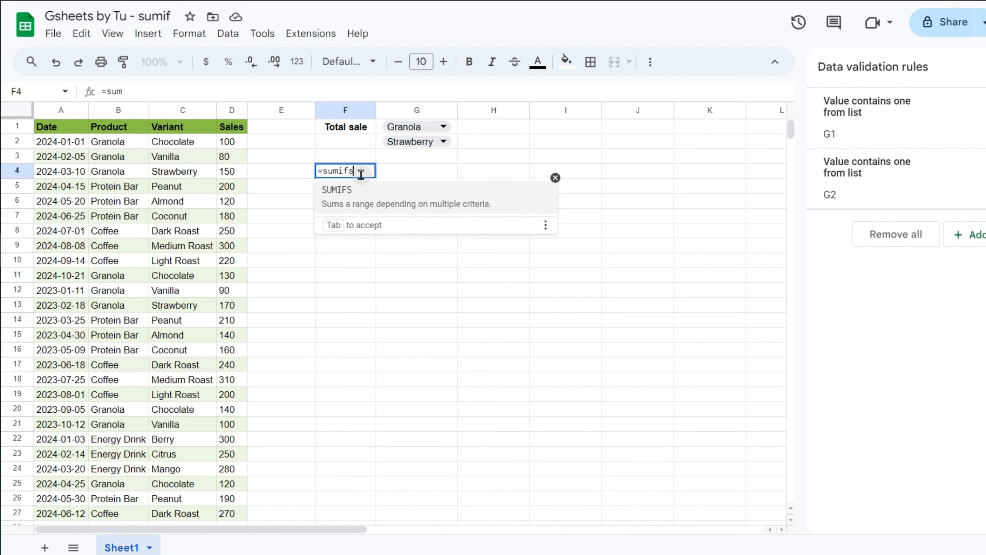
pyautogui.press('Tab')
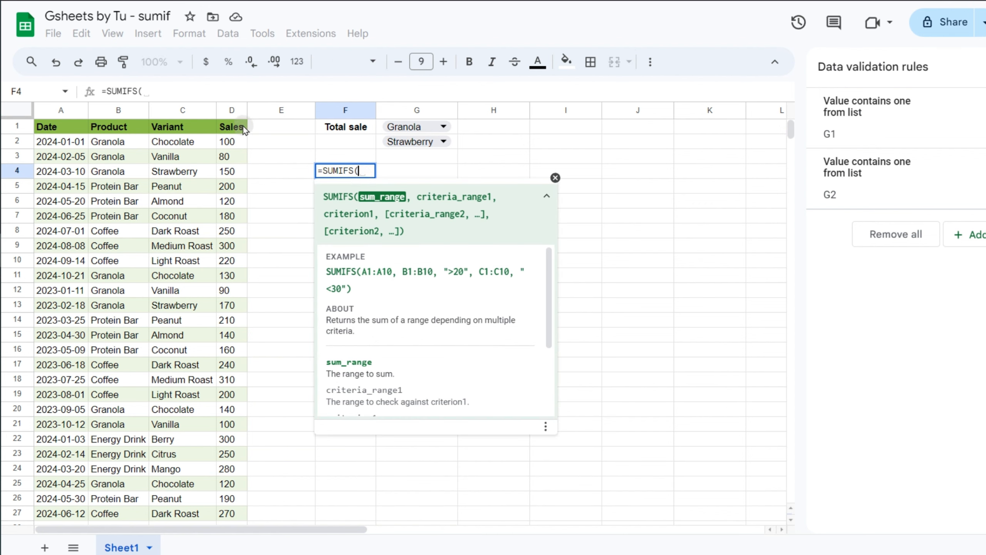
pyautogui.click(231, 109)
pyautogui.write(',')
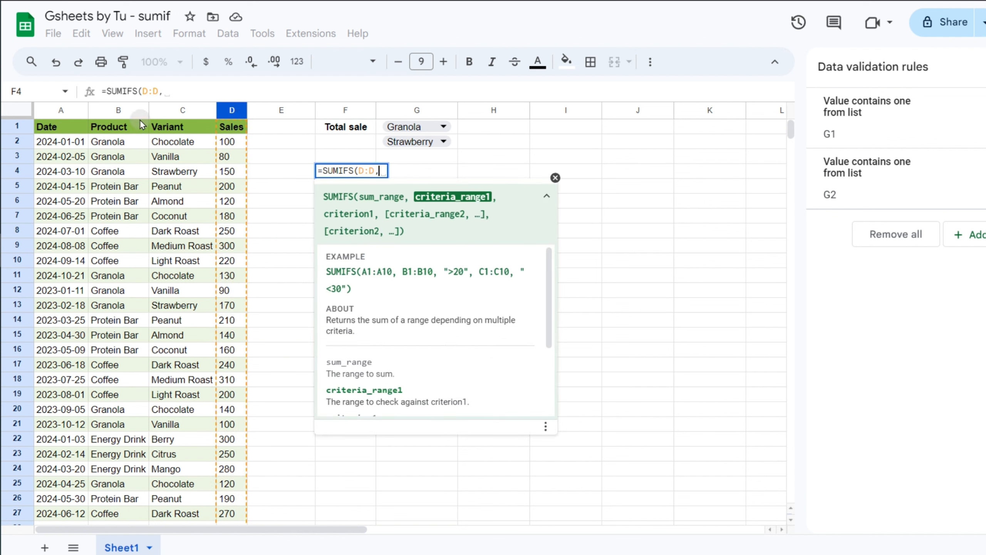
pyautogui.click(110, 116)
pyautogui.write(',')
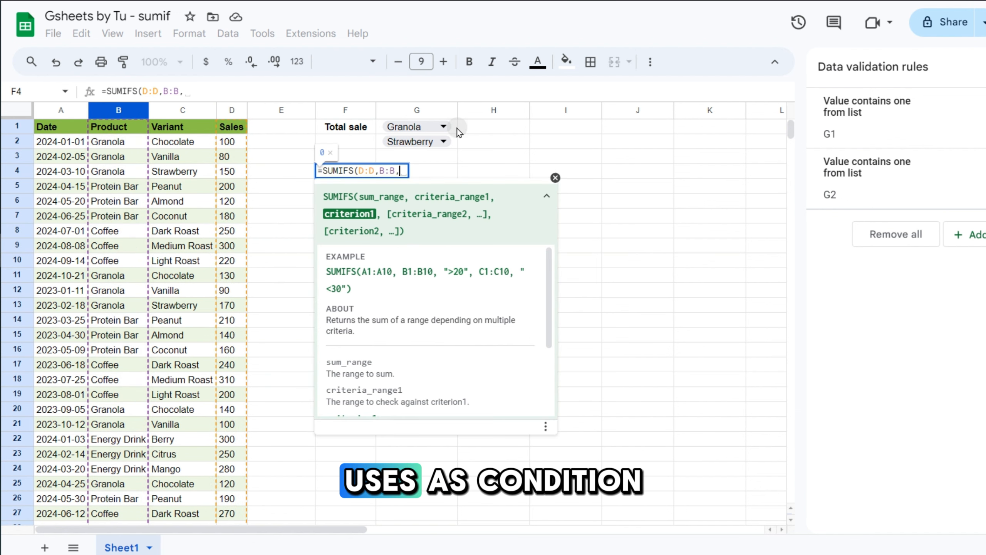
pyautogui.click(456, 128)
pyautogui.write(',')
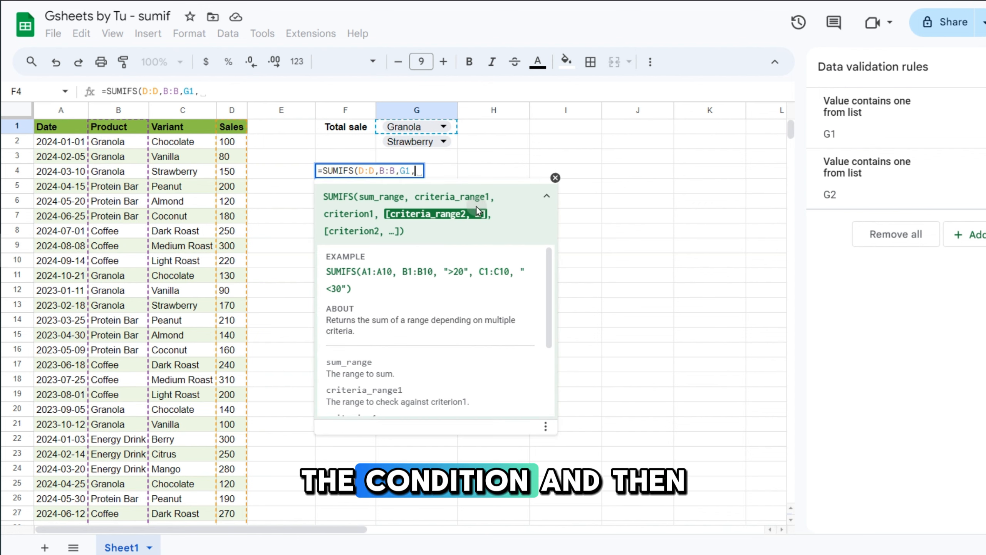
pyautogui.click(56, 114)
pyautogui.write(',">')
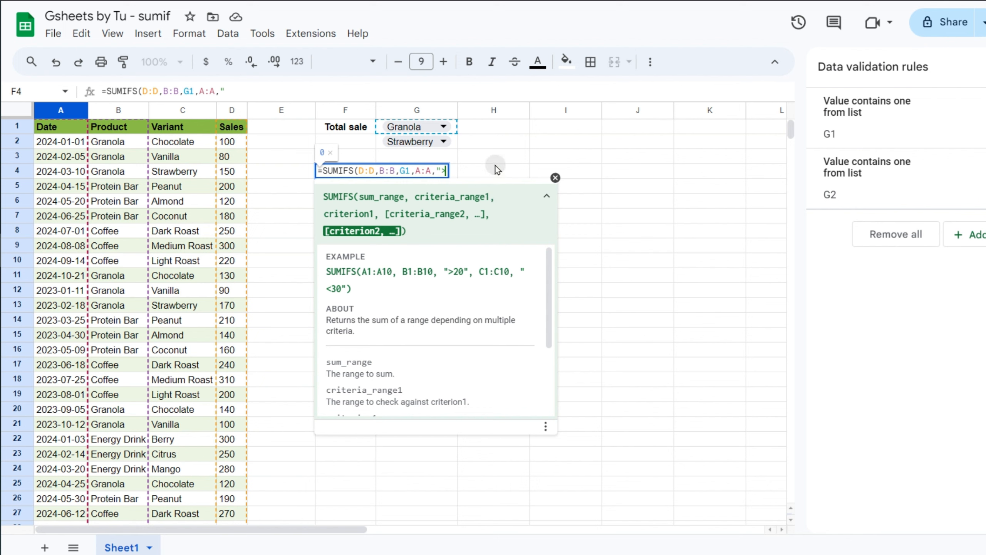
pyautogui.write('=202')
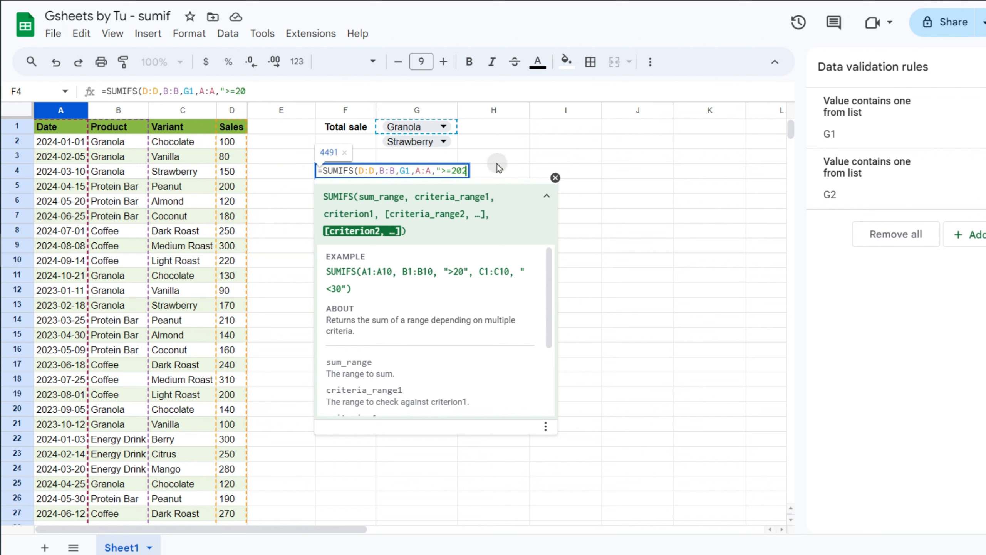
pyautogui.write('4-01-01",A:A')
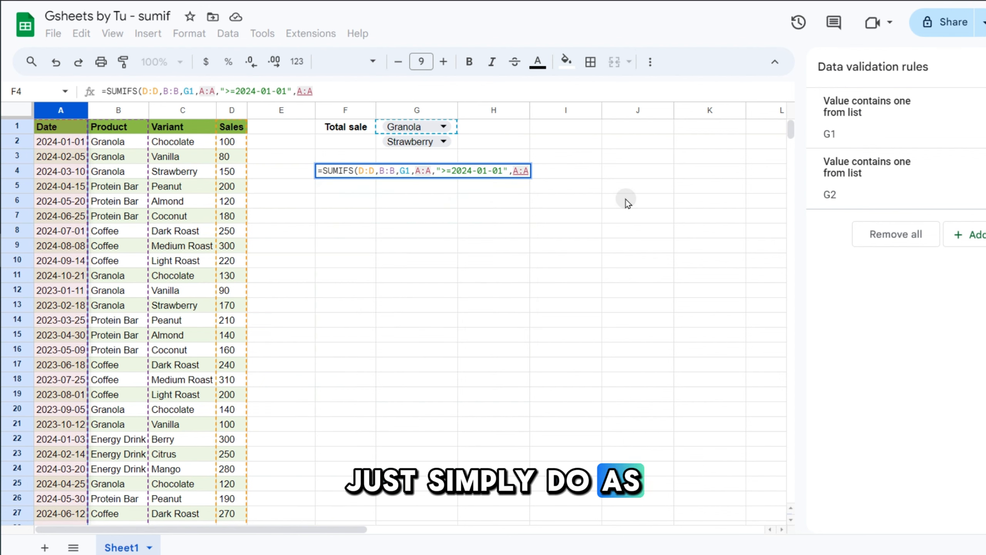
pyautogui.write(',"<=2024-06-06"')
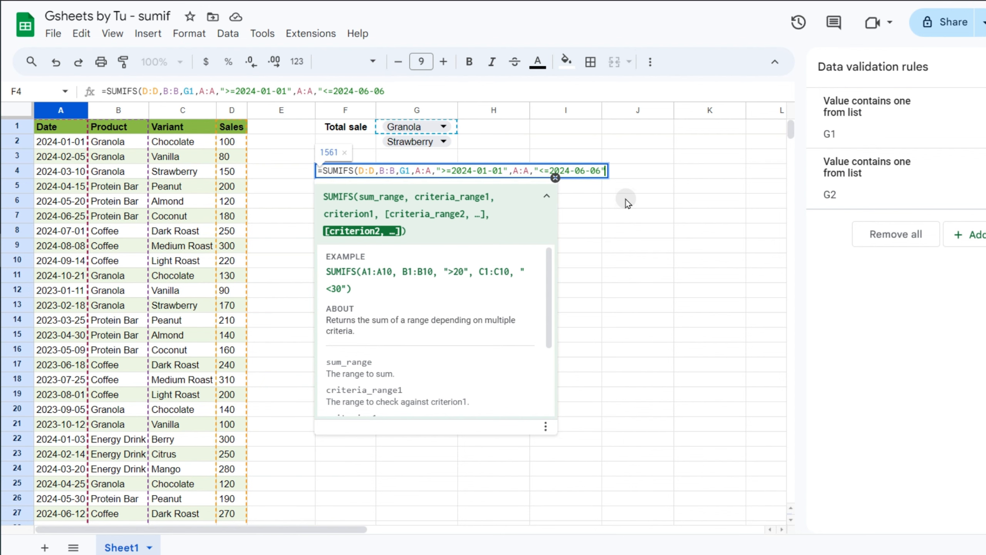
pyautogui.press('Return')
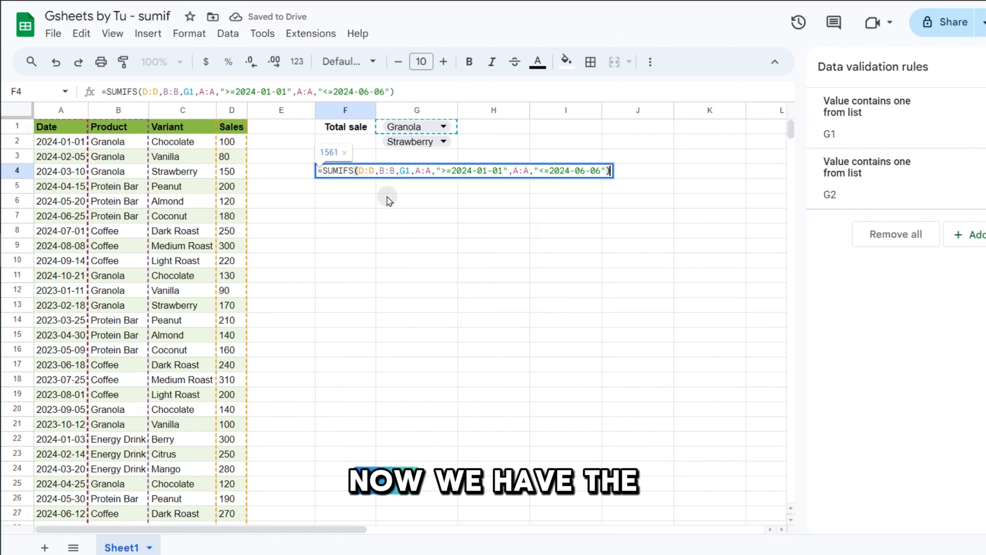
pyautogui.click(387, 198)
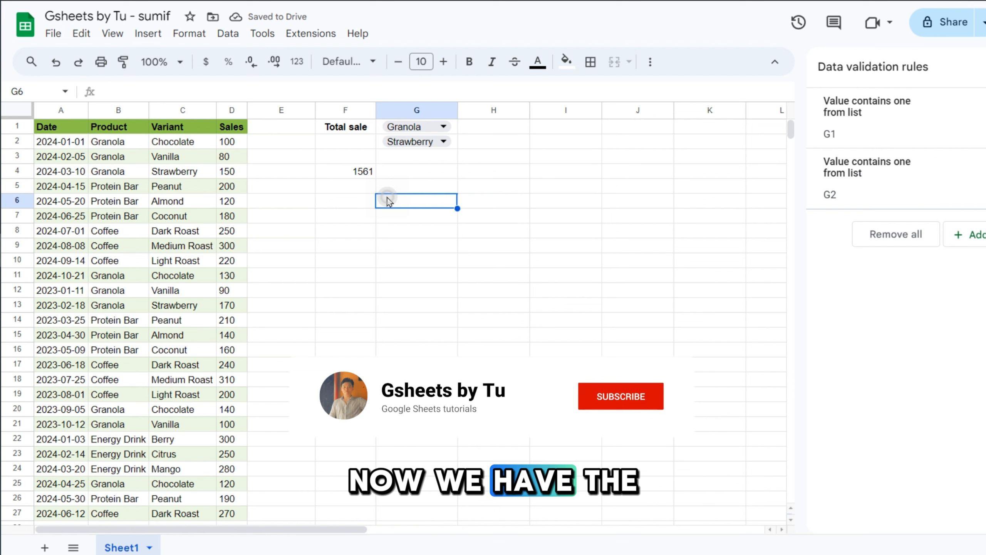
pyautogui.click(355, 173)
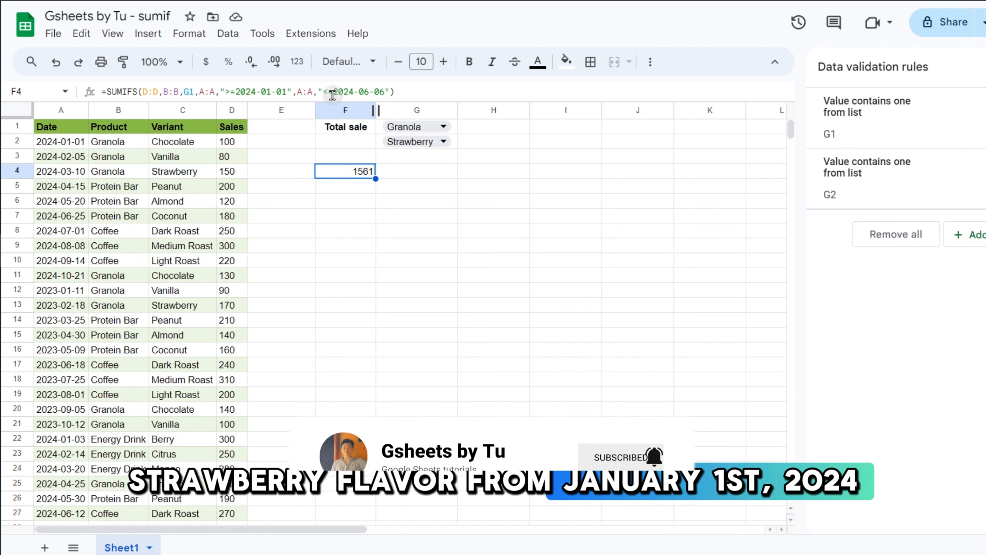
pyautogui.moveTo(68, 145); pyautogui.dragTo(74, 219)
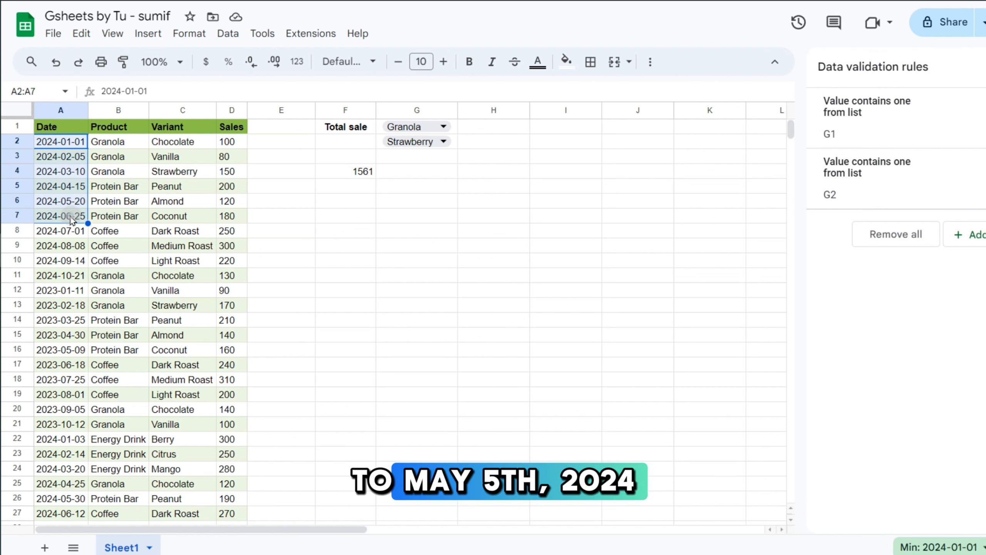
pyautogui.click(74, 219)
pyautogui.click(394, 182)
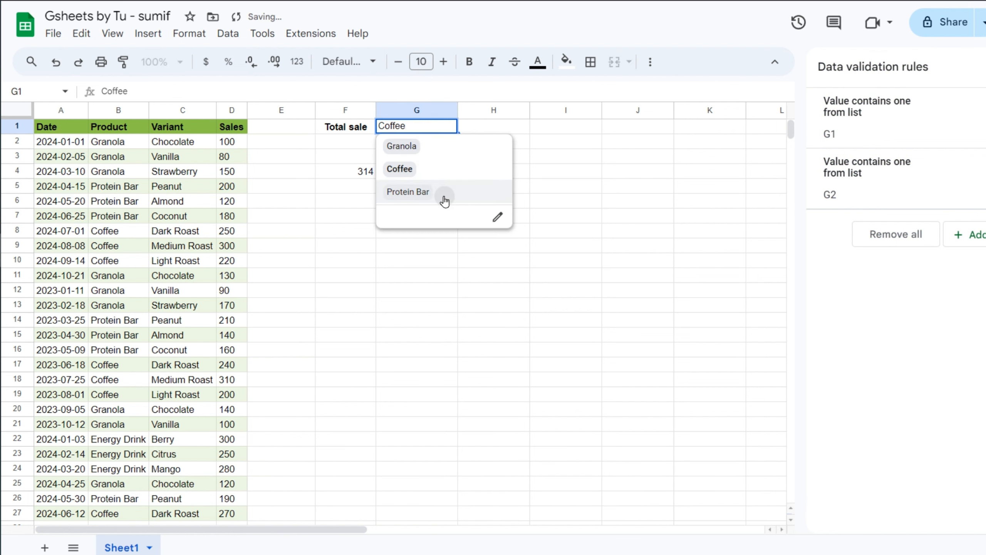
pyautogui.click(440, 192)
pyautogui.click(447, 126)
pyautogui.click(431, 149)
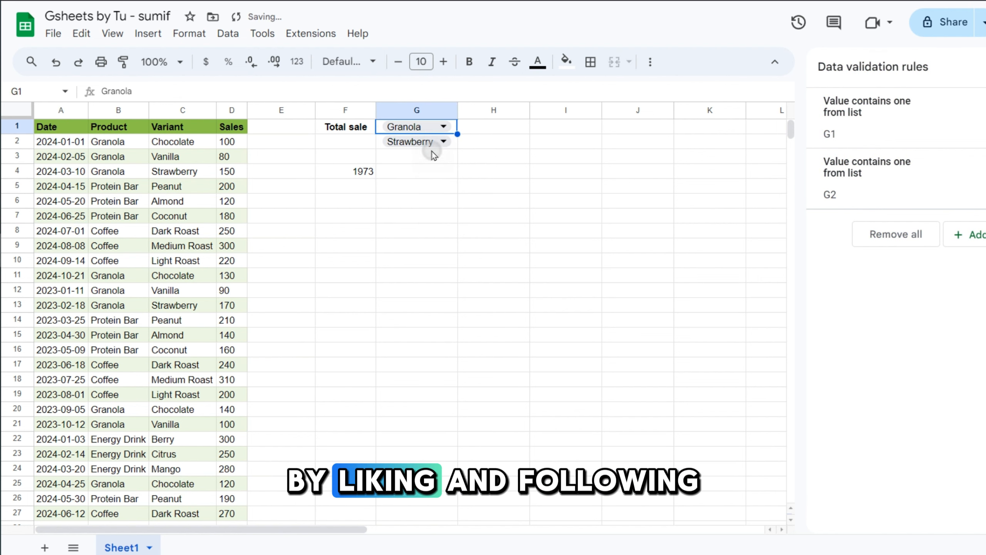
pyautogui.click(430, 170)
pyautogui.click(360, 175)
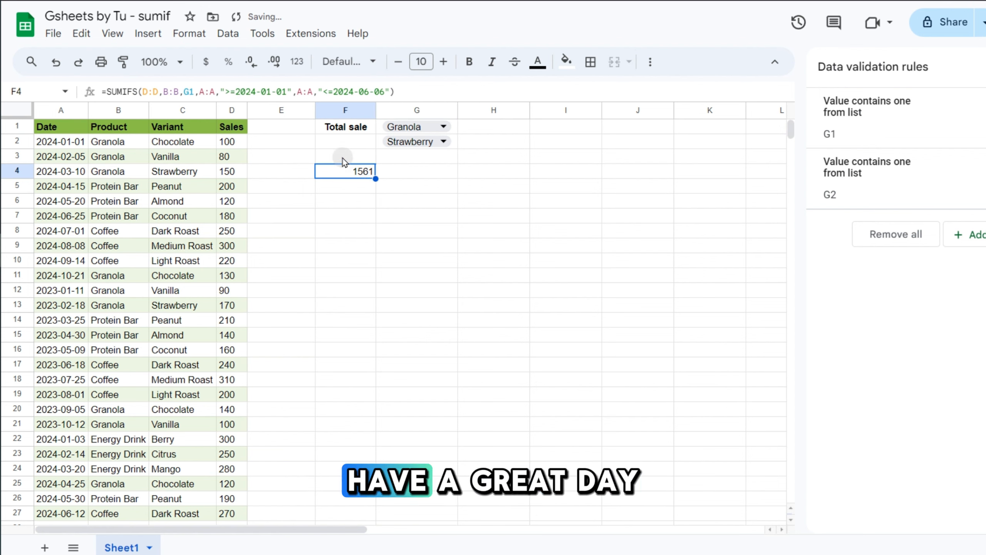